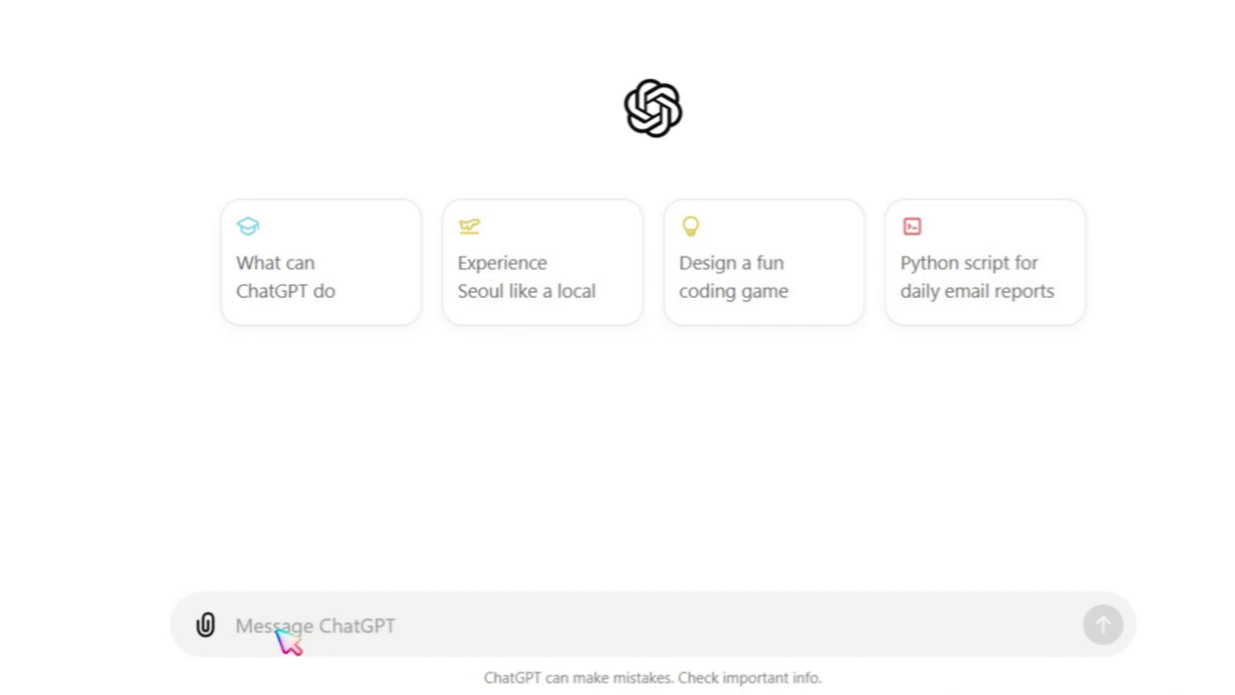
- Attach the boy character image and ask for full details of his clothes, colours, eyes, face and body
click(216, 619)
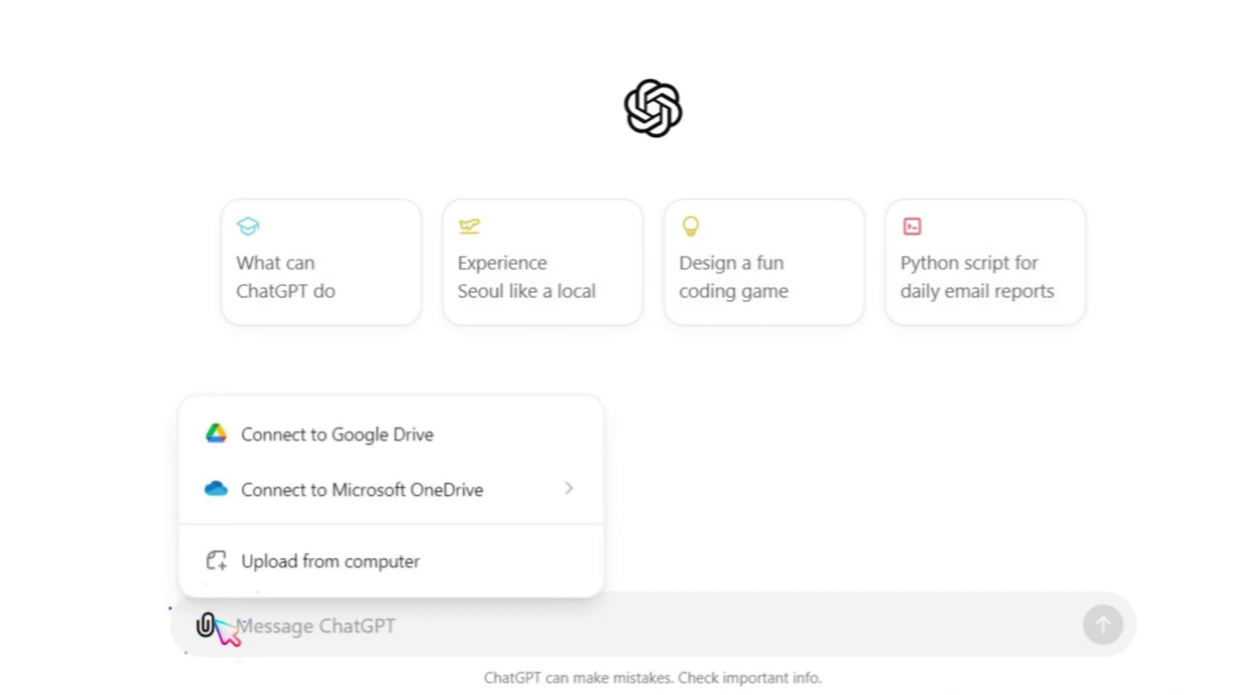
click(388, 569)
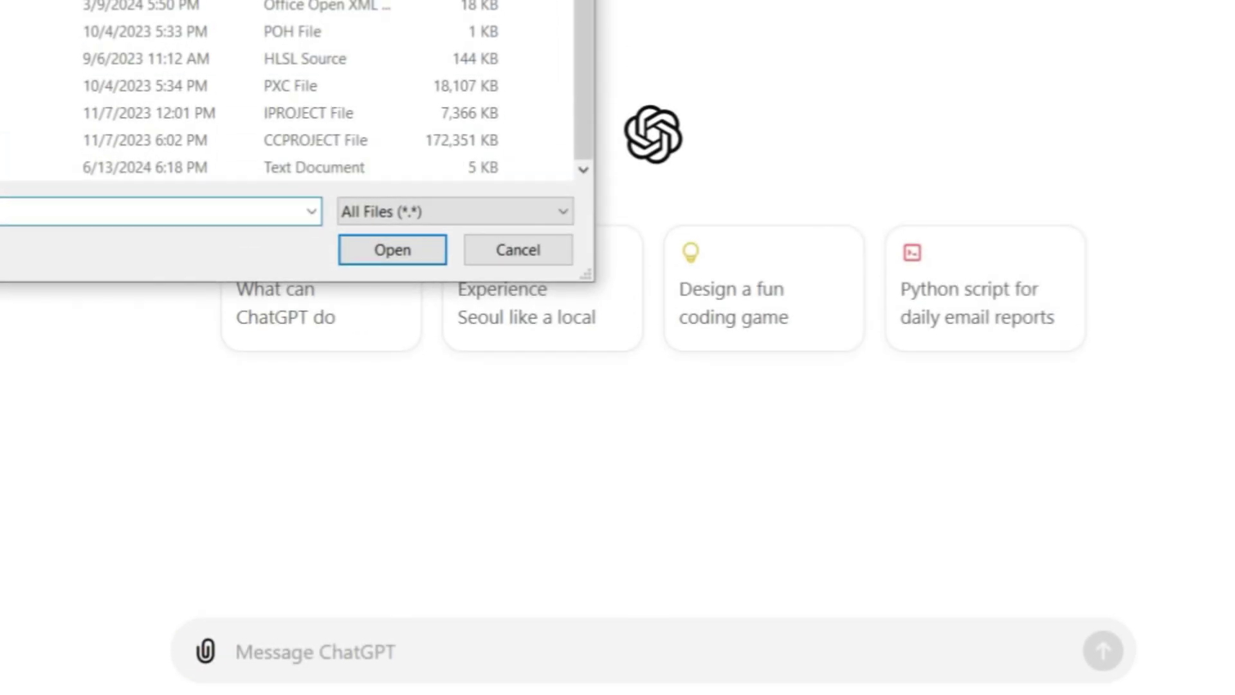
double_click(71, 125)
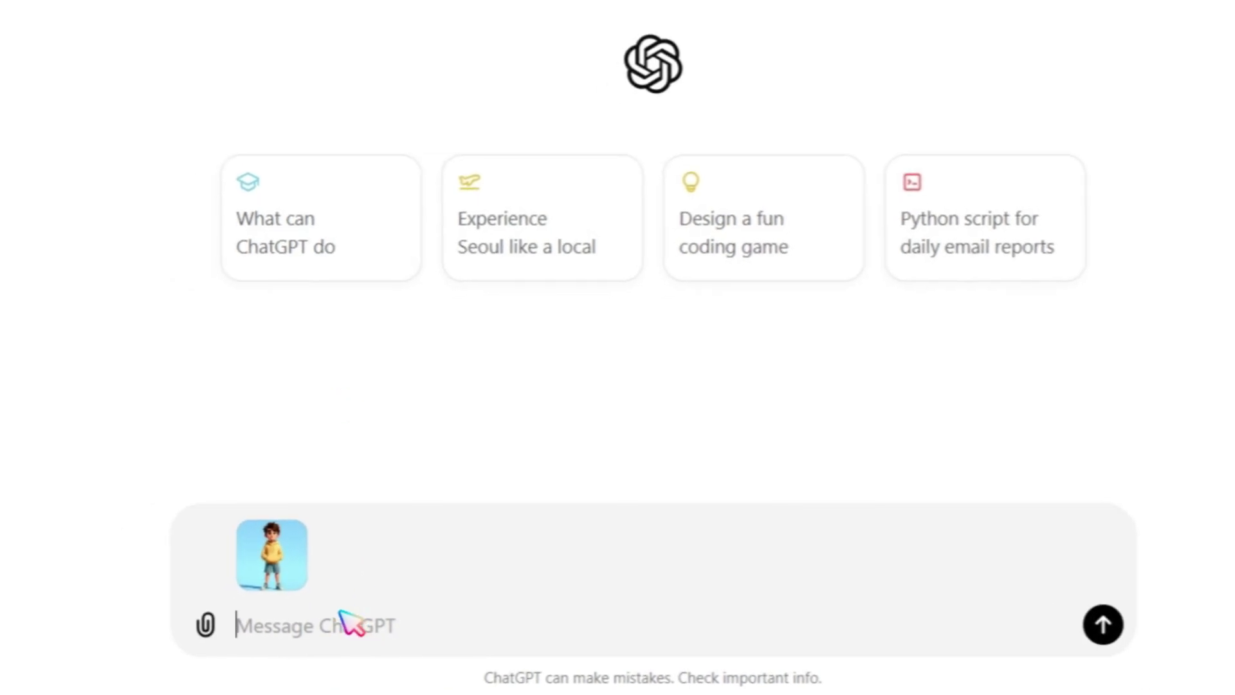
text(i)
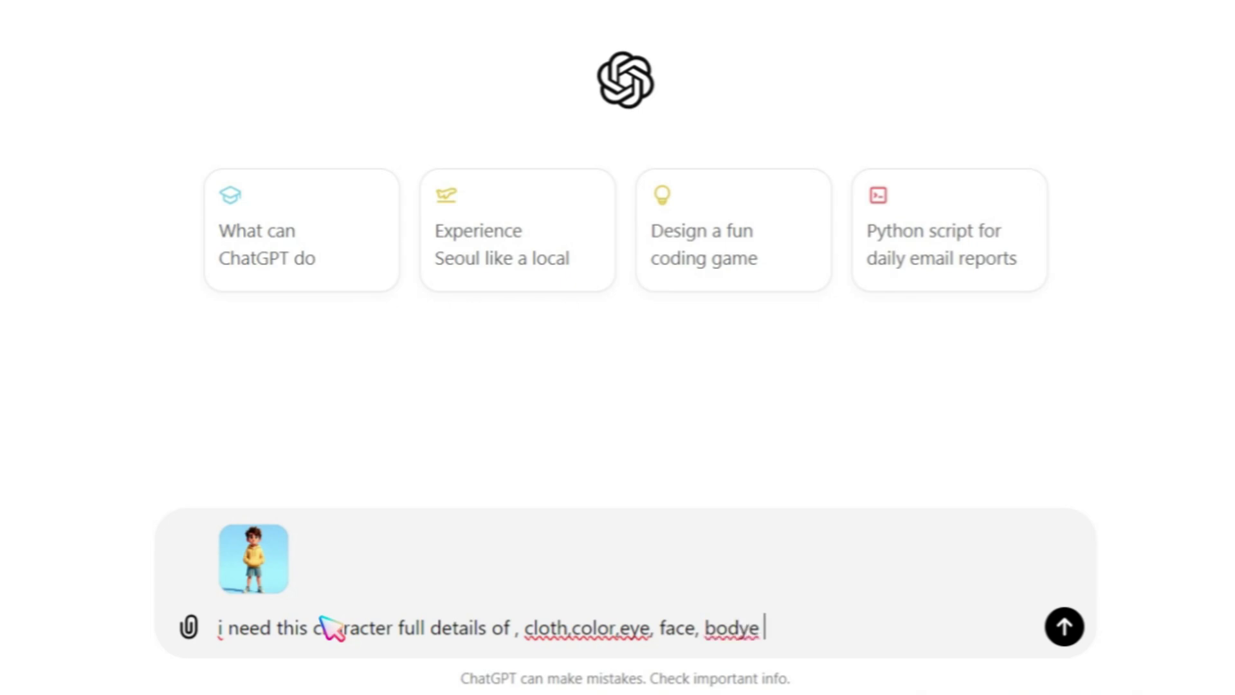
key(Return)
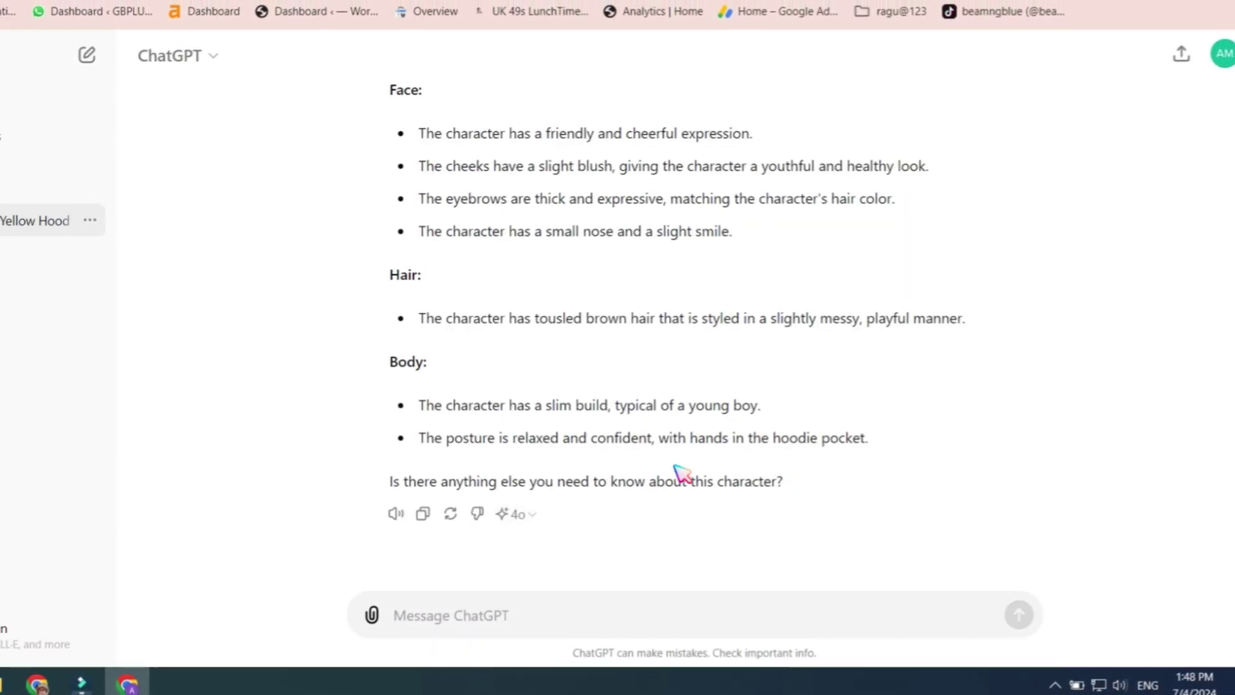
- Review the Clothing and Colors sections, then select the one-paragraph character description reply
scroll(682, 475, up, 15)
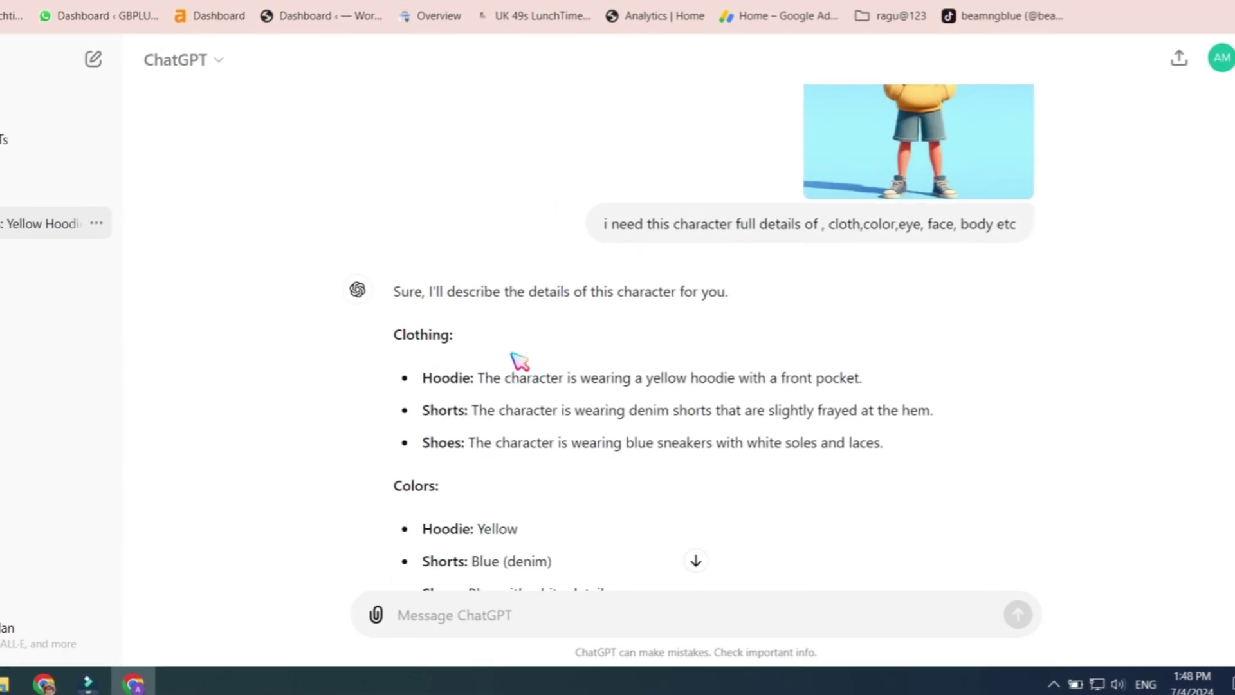
double_click(389, 331)
scroll(415, 395, down, 2)
double_click(406, 389)
scroll(437, 380, down, 3)
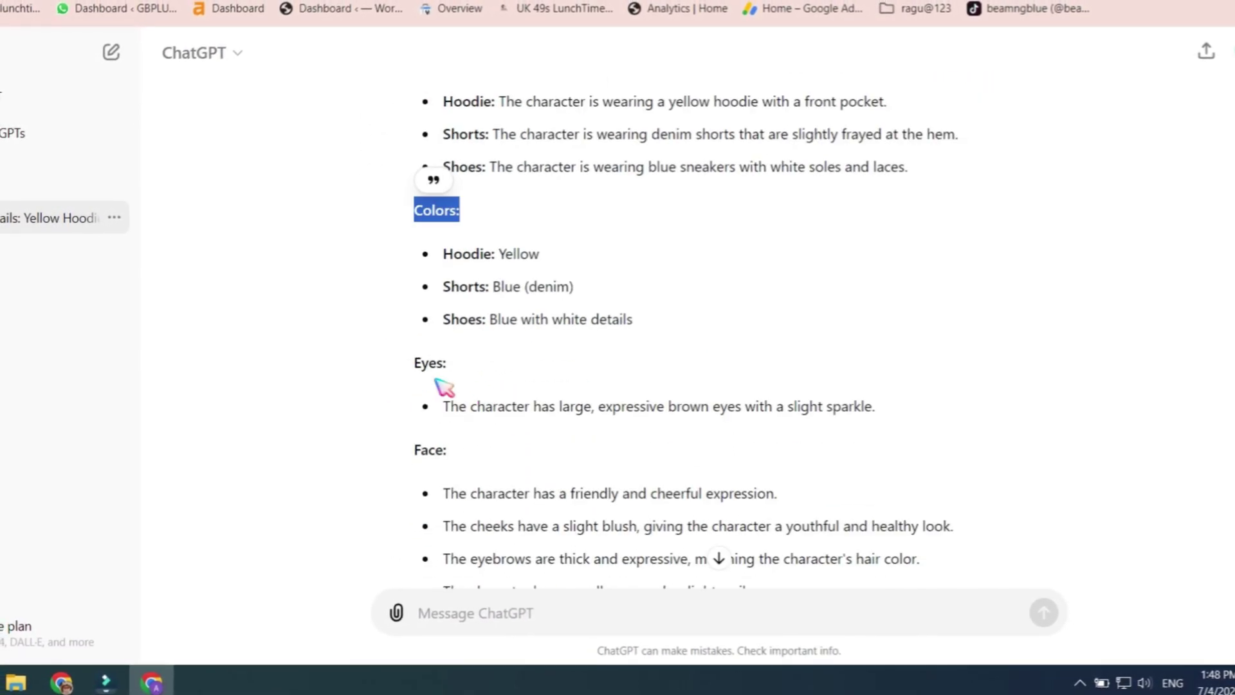
scroll(484, 377, down, 4)
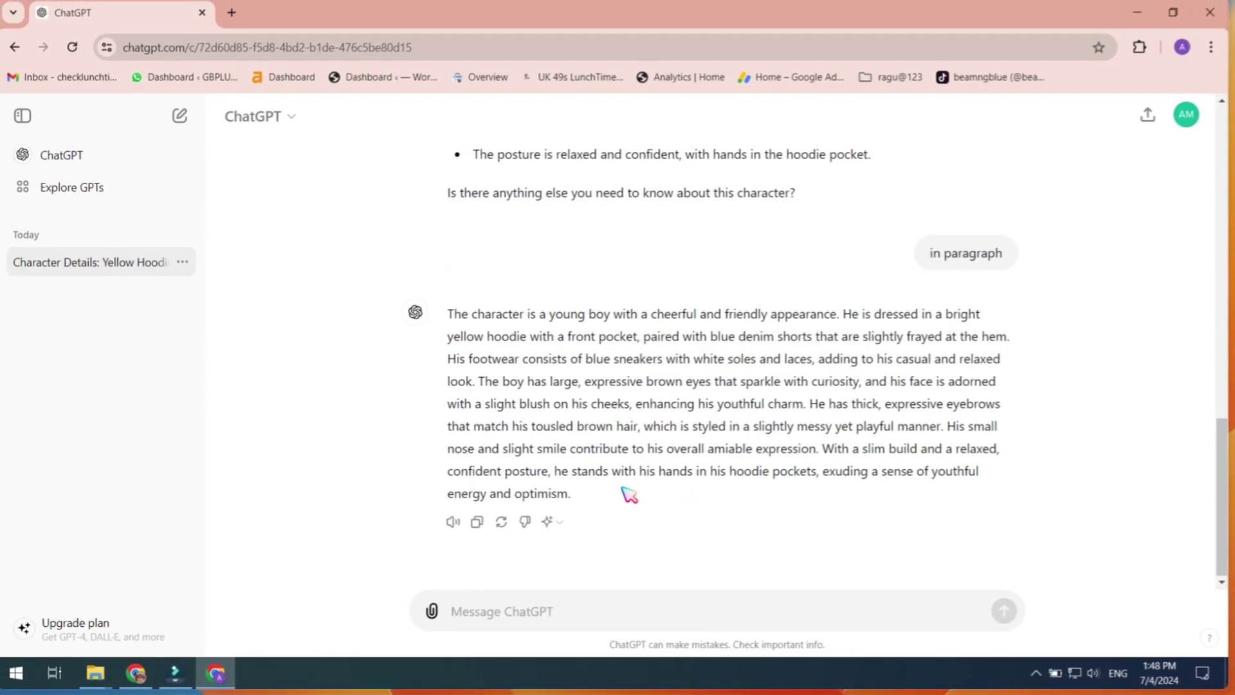
drag(629, 494, 450, 315)
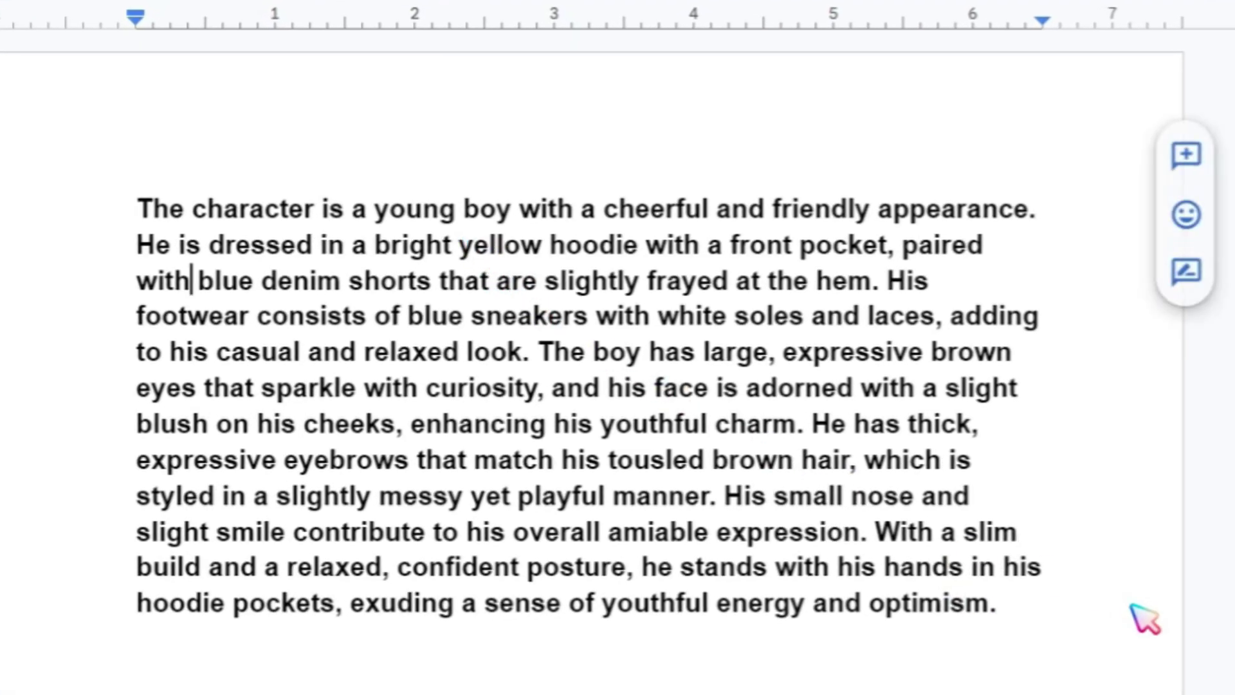
- Check the Facial Features, Elements to Change and Background Details items in the document lists
click(1083, 627)
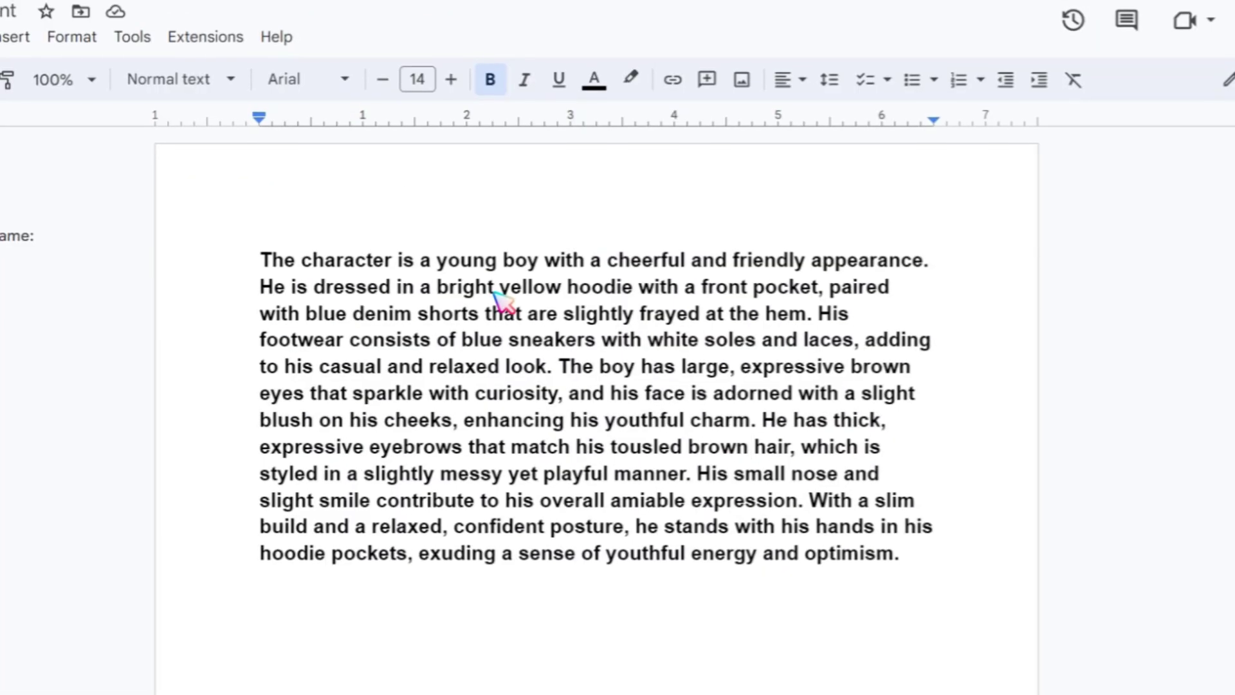
scroll(504, 303, down, 3)
scroll(505, 302, down, 5)
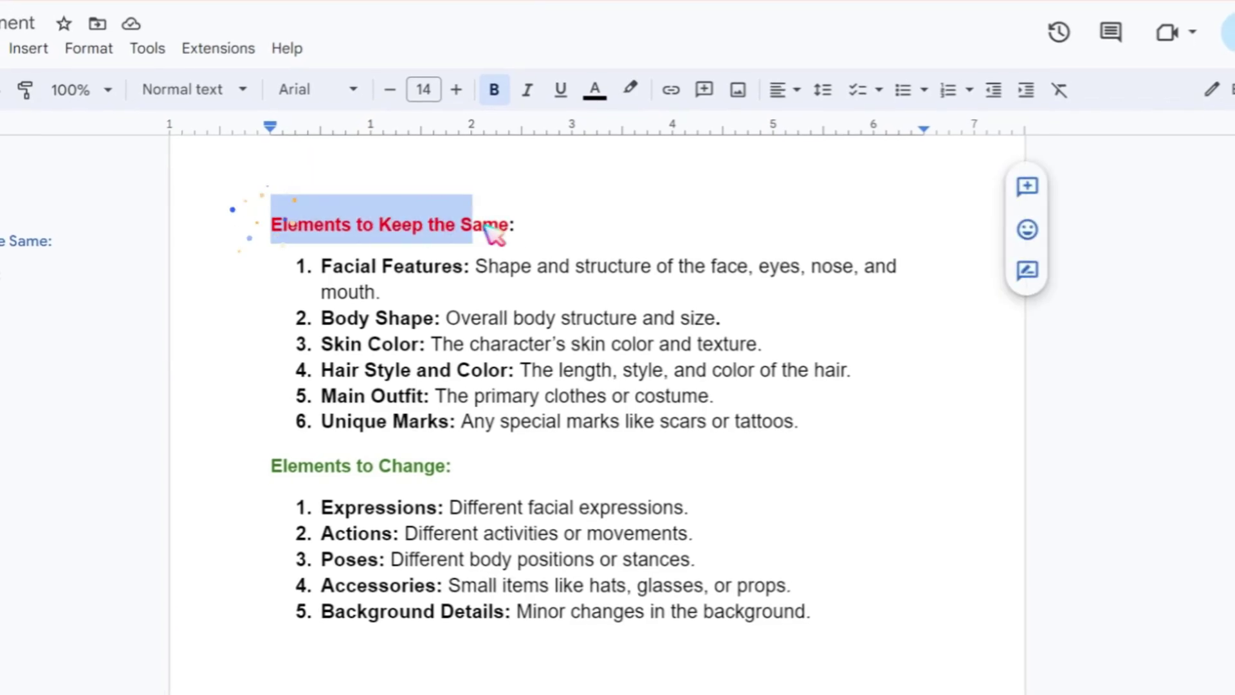
click(548, 275)
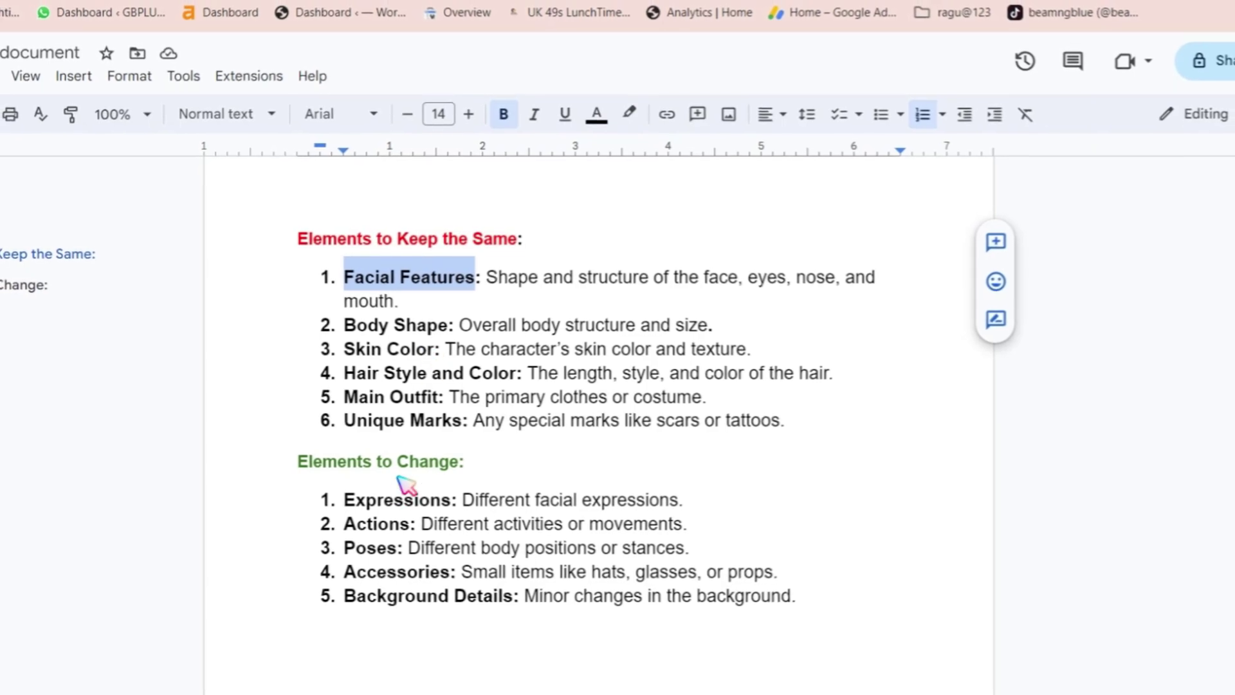
click(406, 460)
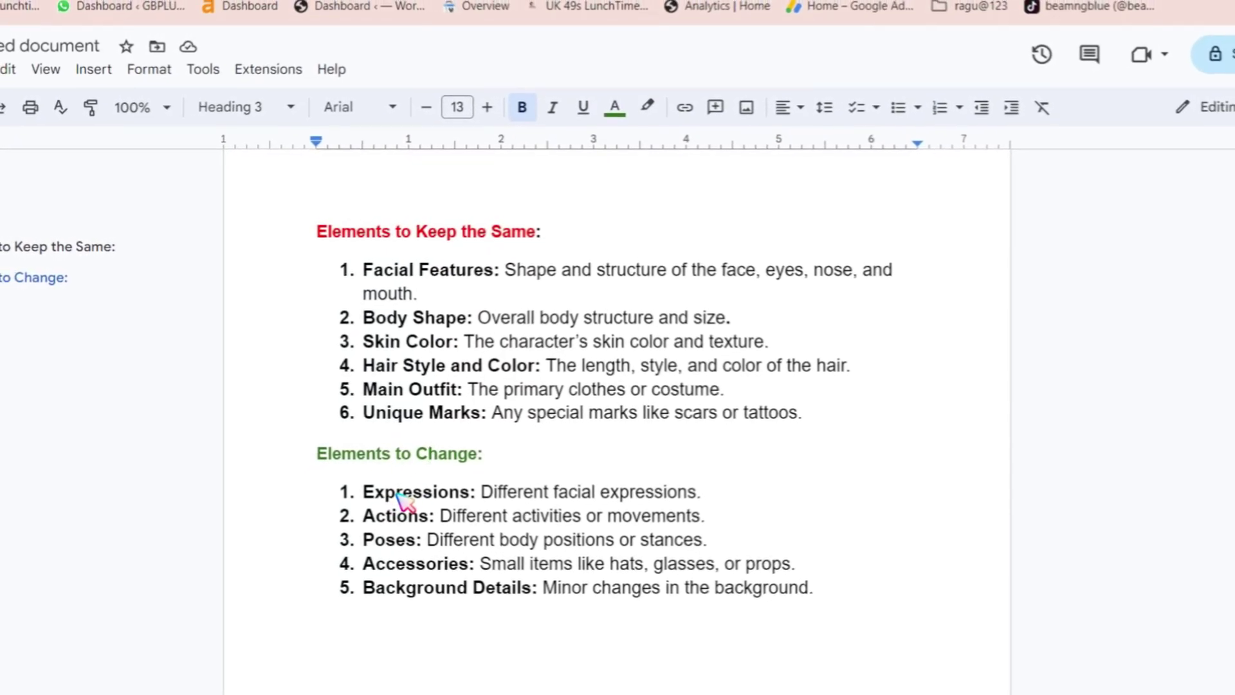
click(832, 593)
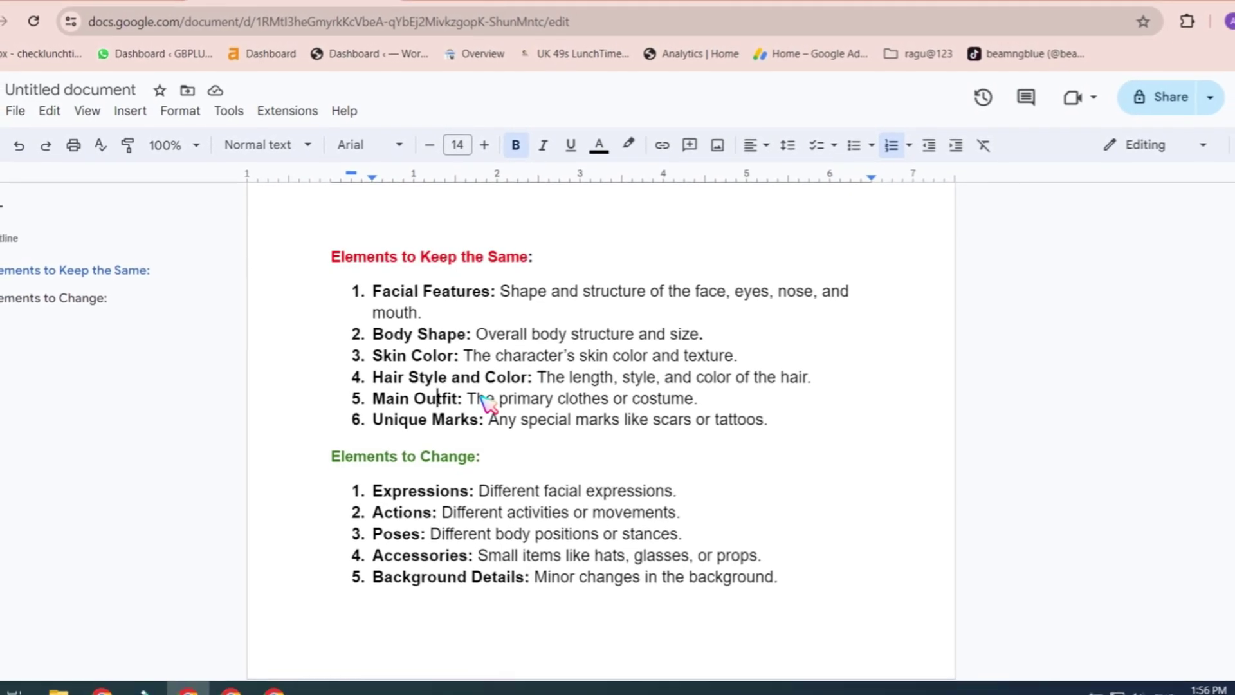
scroll(485, 412, up, 1)
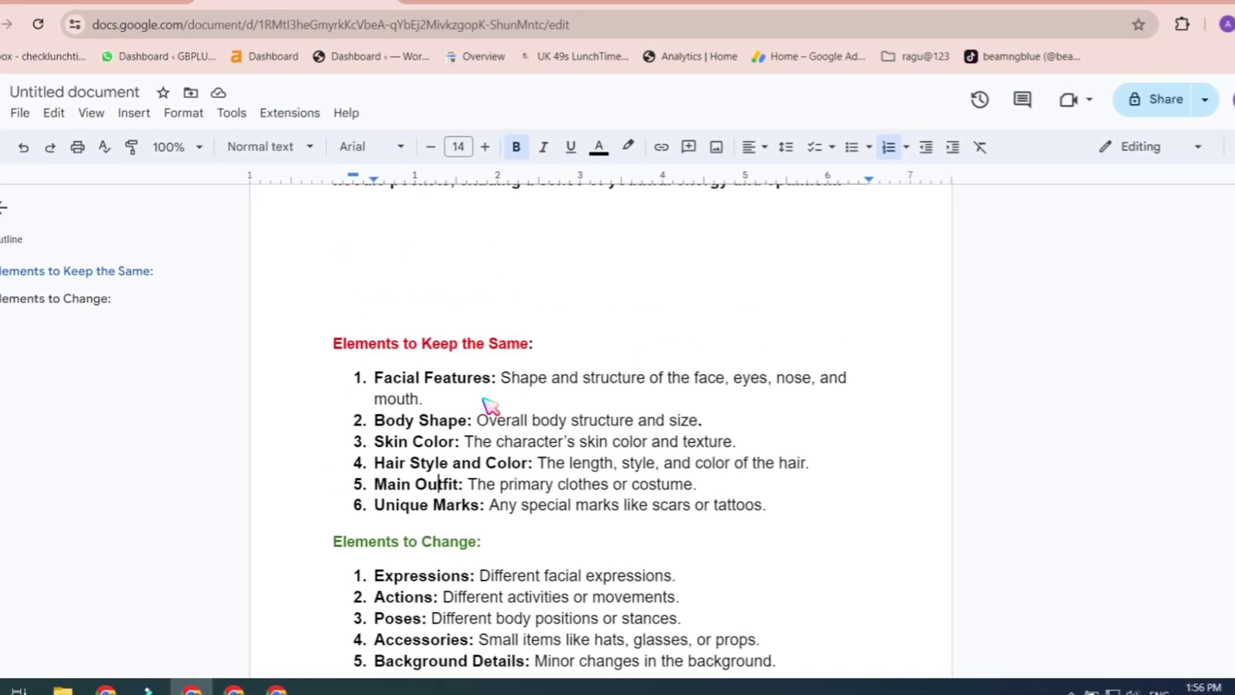
scroll(487, 404, down, 3)
- Copy the boy's description paragraph and paste it into the Bing Image Creator prompt box
drag(487, 403, 617, 408)
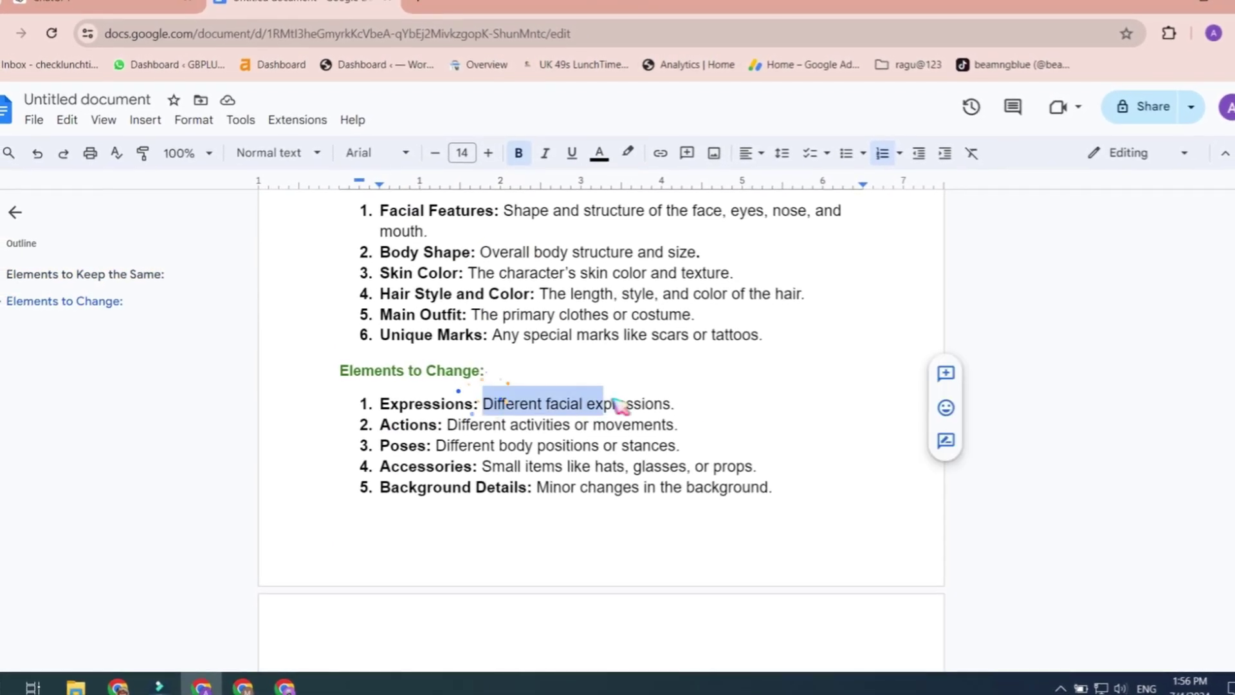
scroll(692, 407, up, 6)
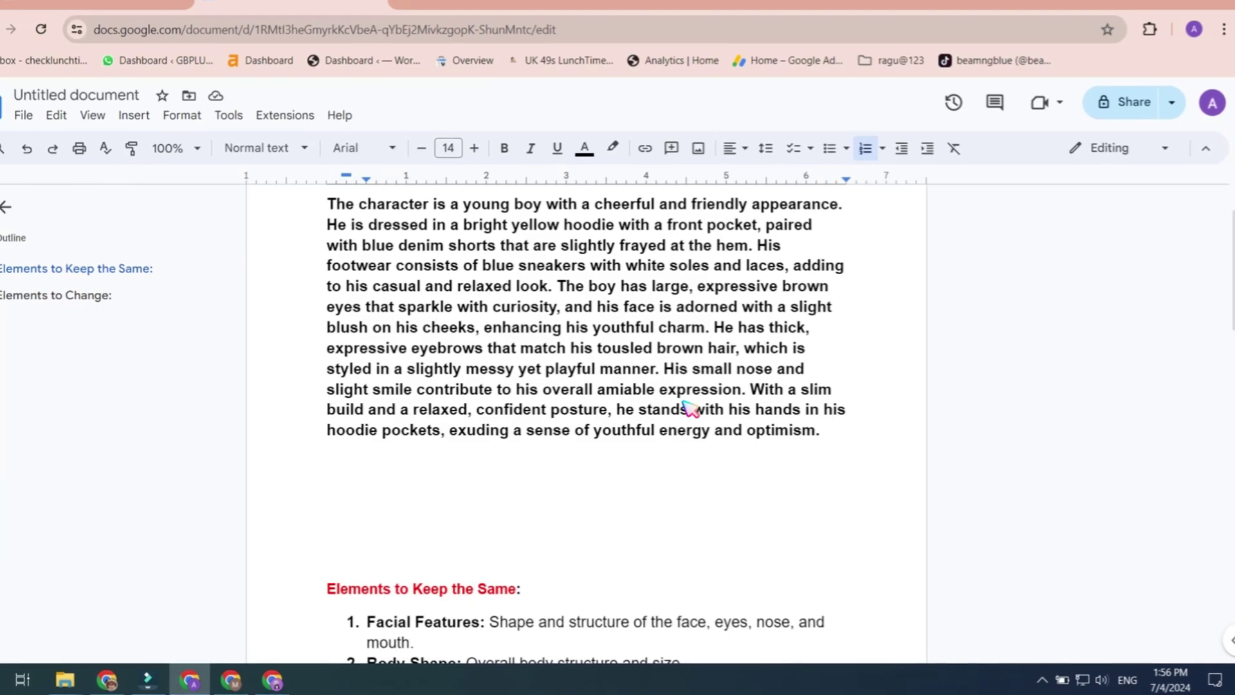
scroll(697, 411, down, 6)
scroll(701, 416, up, 3)
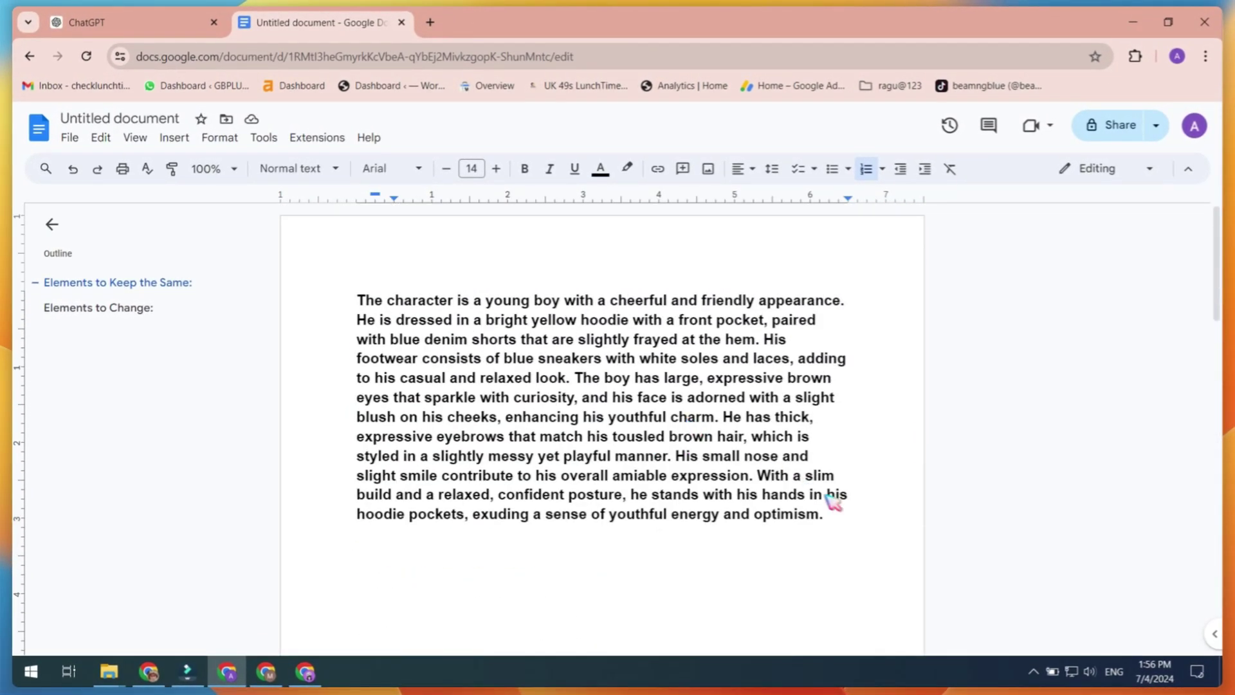
drag(383, 330, 366, 312)
right_click(366, 311)
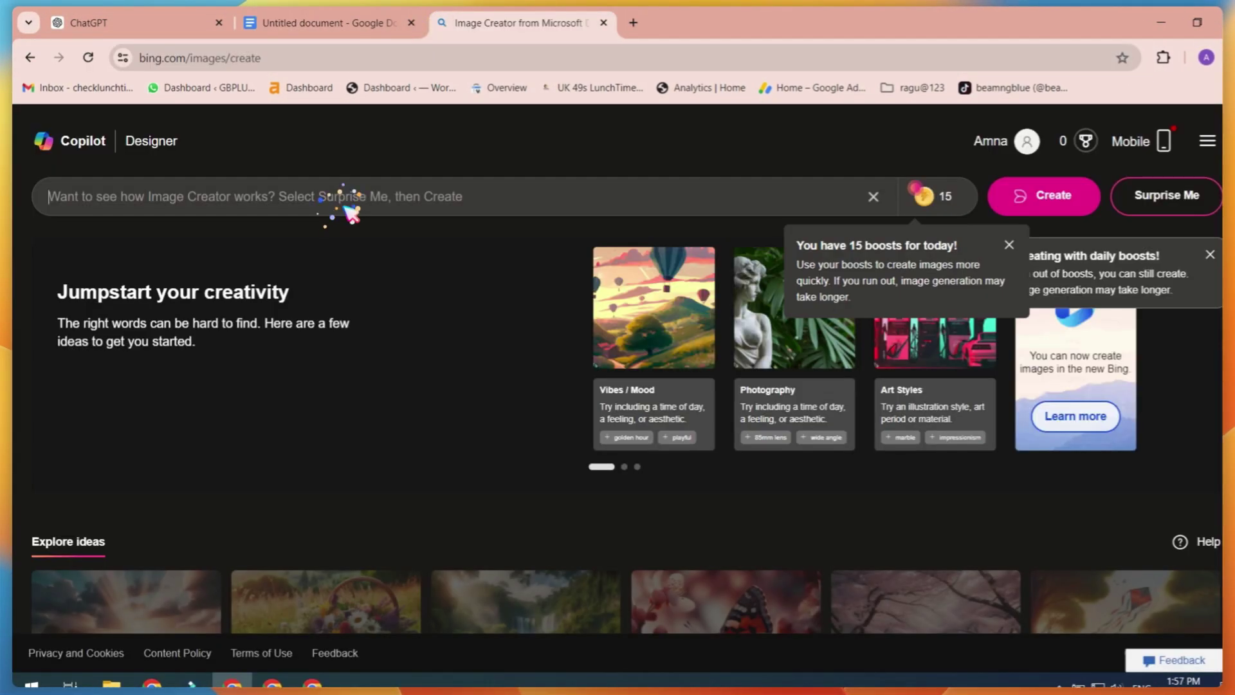
text(The character is a young boy with a cheerful and friendly appearance. He is dressed in a bright yellow hoodie with a front pocket, paired with blue denim shorts that are slightly frayed at the hem. His footwear consists of blue sneakers with white soles and laces, adding to his casual and relaxed look. The boy has large, expressive brown eyes that sparkle with curiosity, and his face is adorned with a slight blush on his cheeks, enhancing his youthful charm. He has thick, exp)
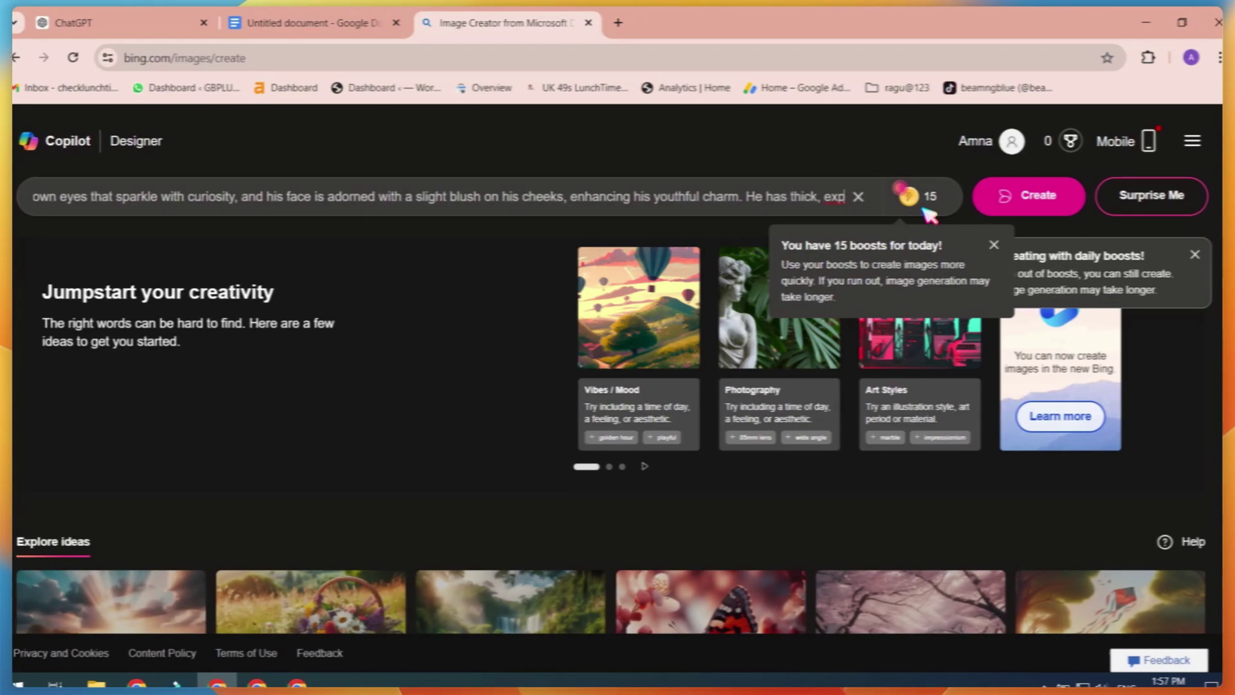
- Generate four images from the pasted description, browse each one, then return to the ChatGPT chat
key(Return)
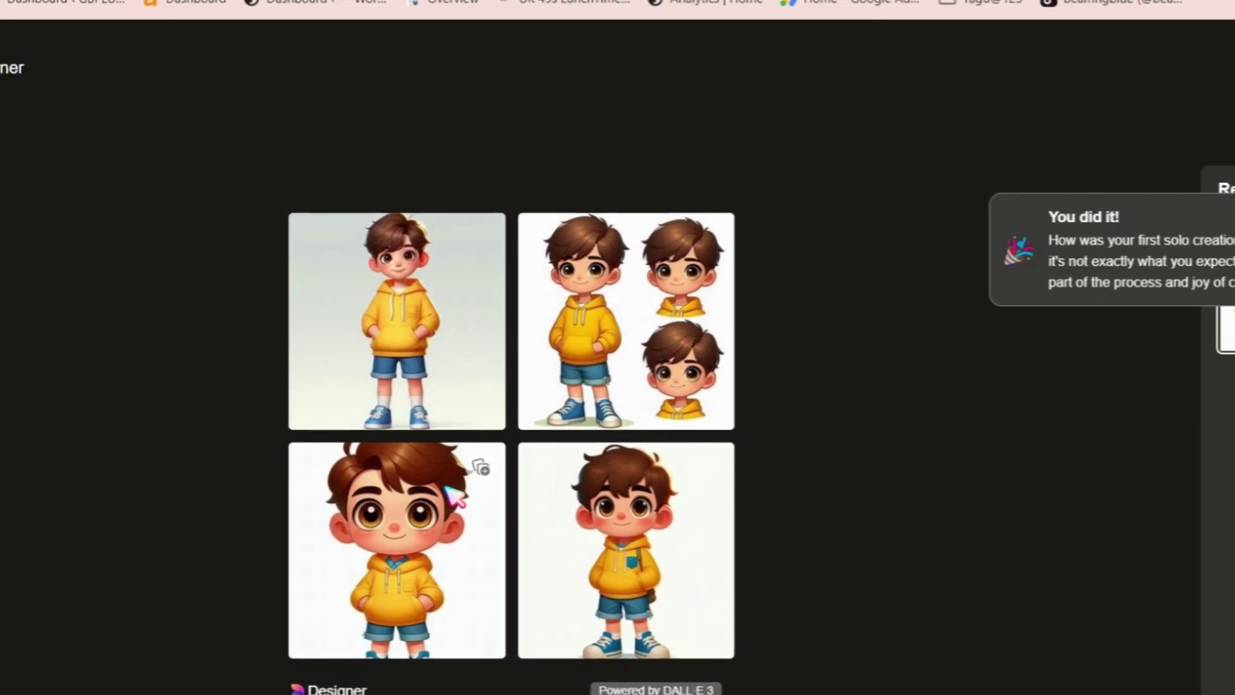
click(460, 395)
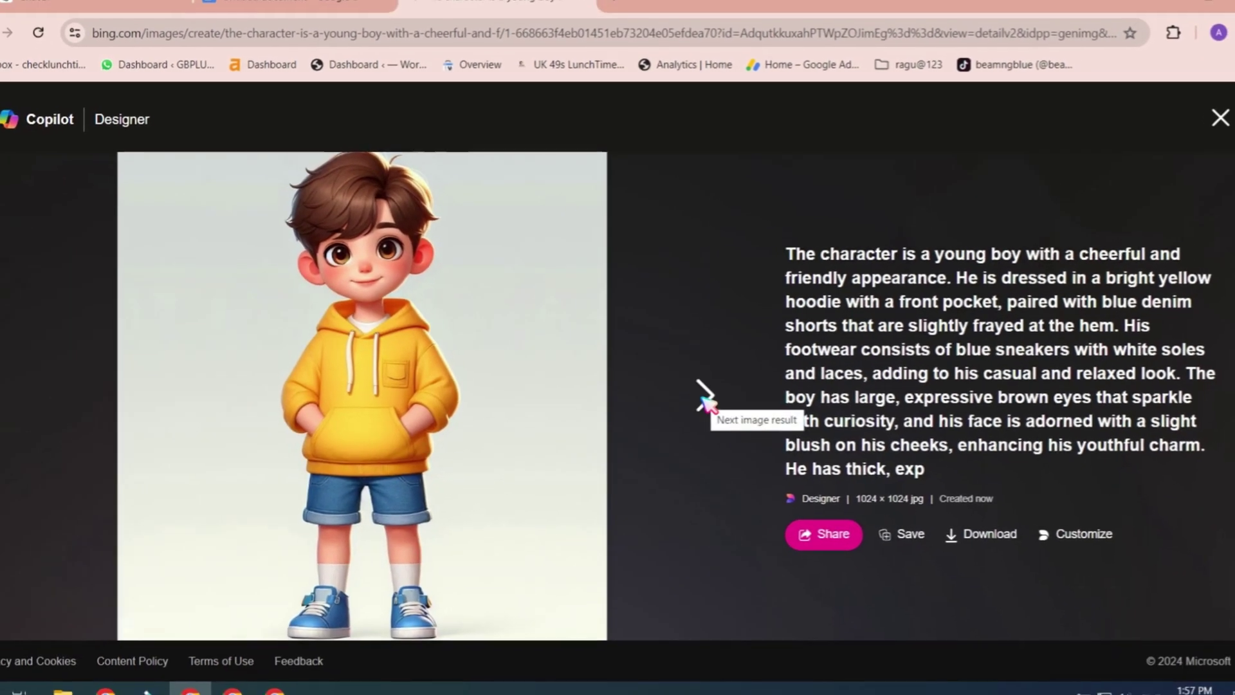
click(697, 411)
click(697, 412)
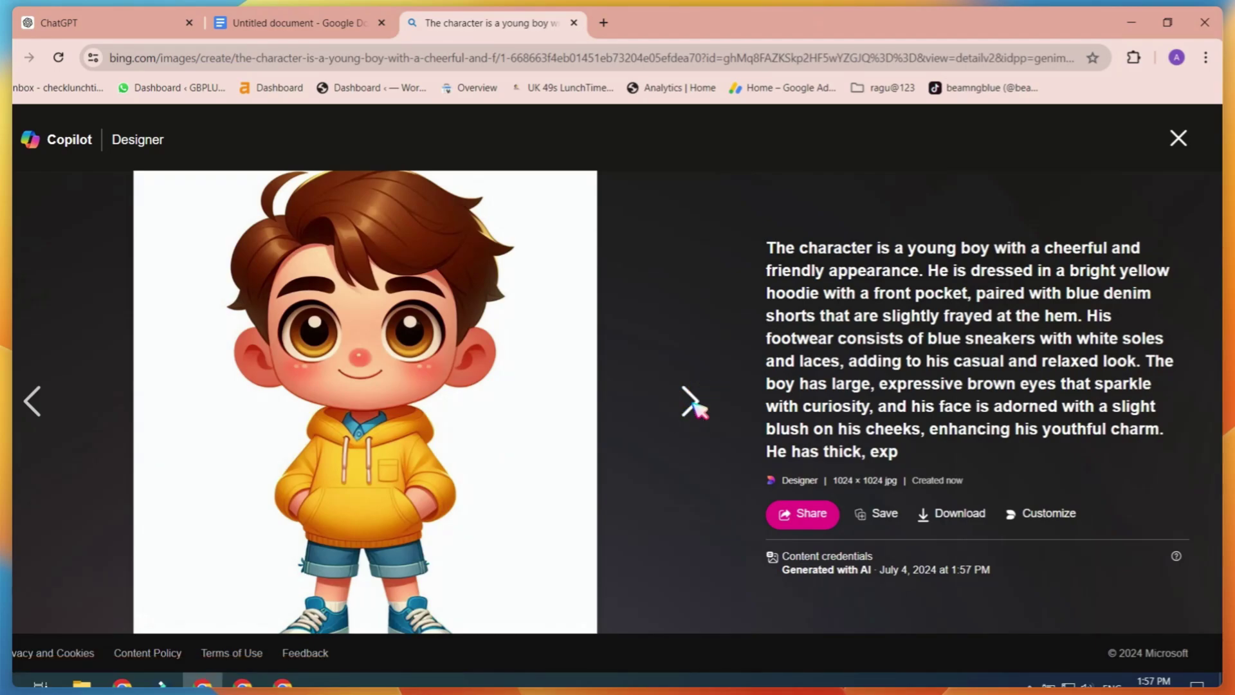
click(1178, 137)
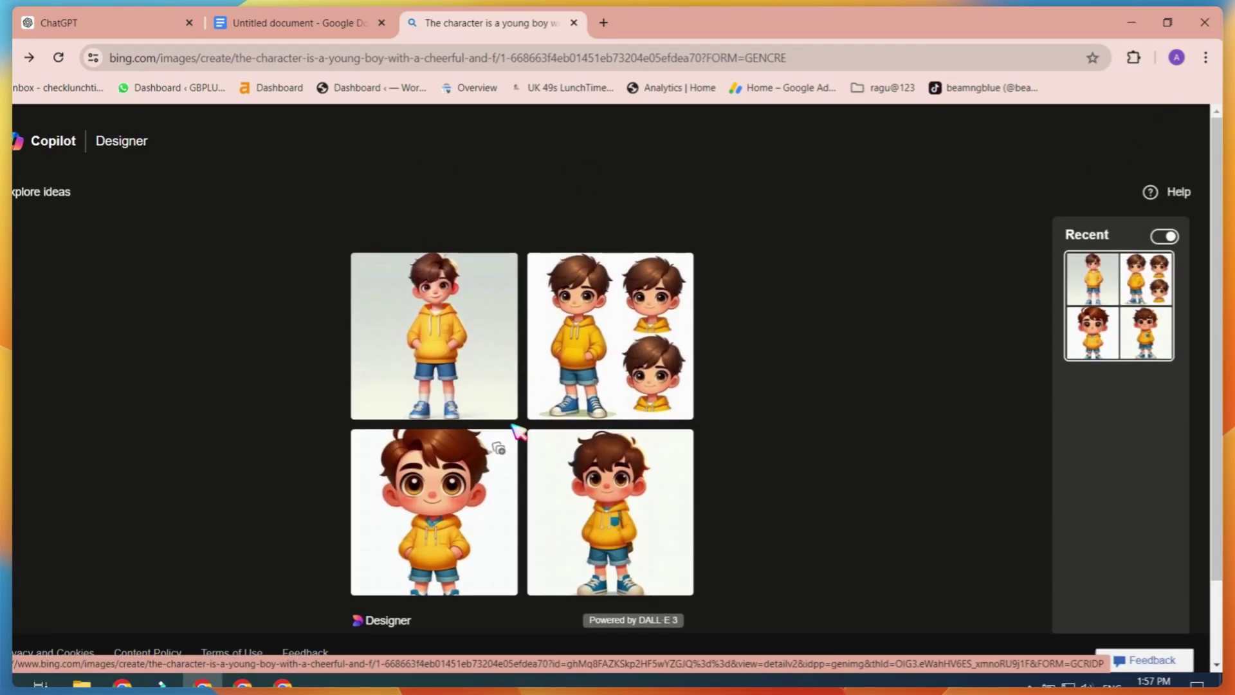
click(58, 23)
click(372, 423)
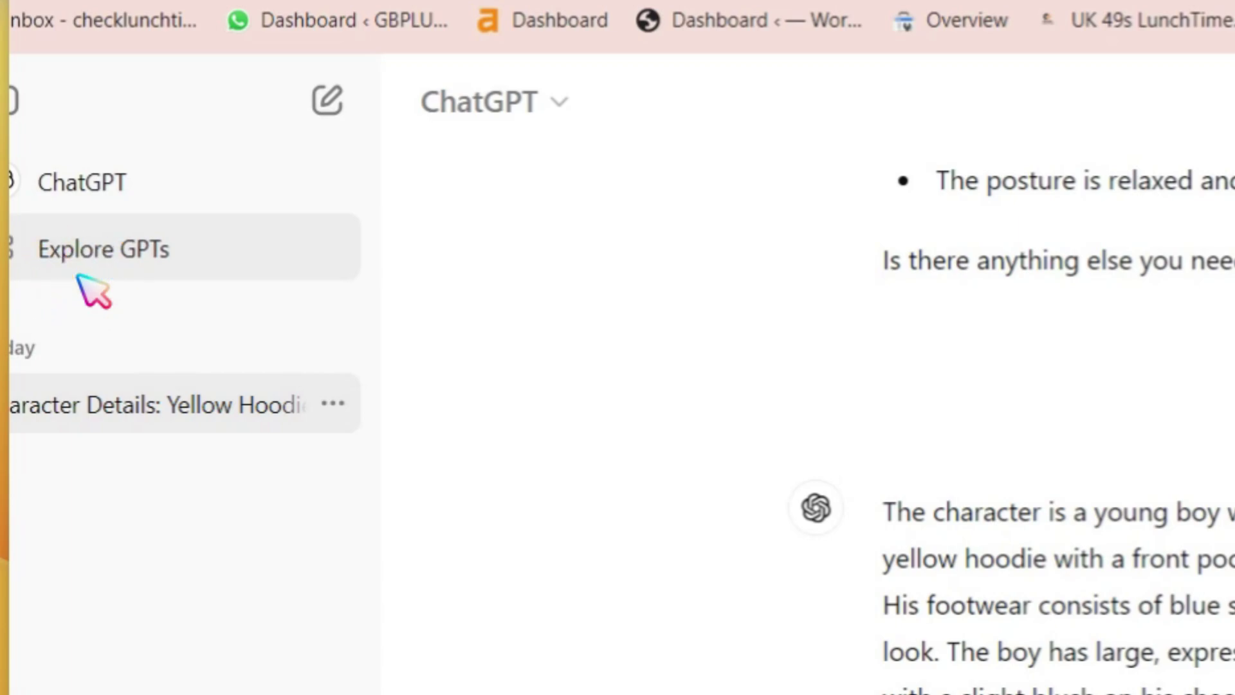
- Search the GPT catalogue for 'consis' and view the Consistent Character GPT's details
click(78, 275)
click(1029, 449)
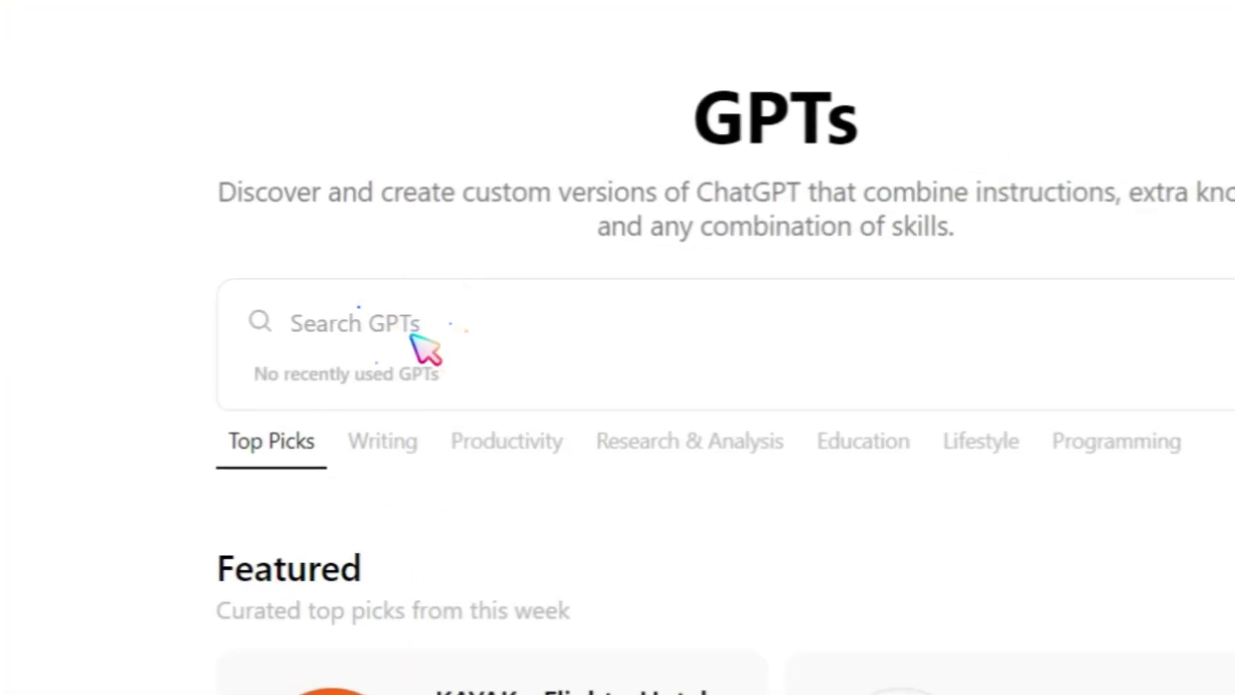
text(c)
text(onsis)
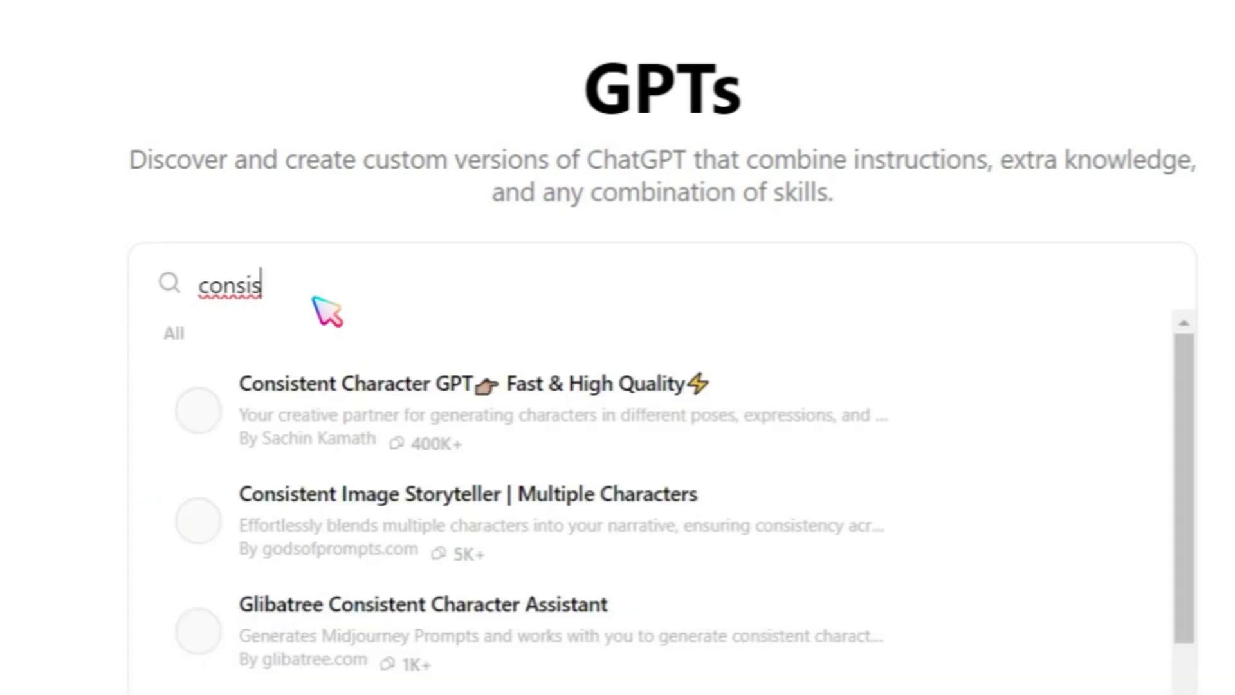
click(387, 384)
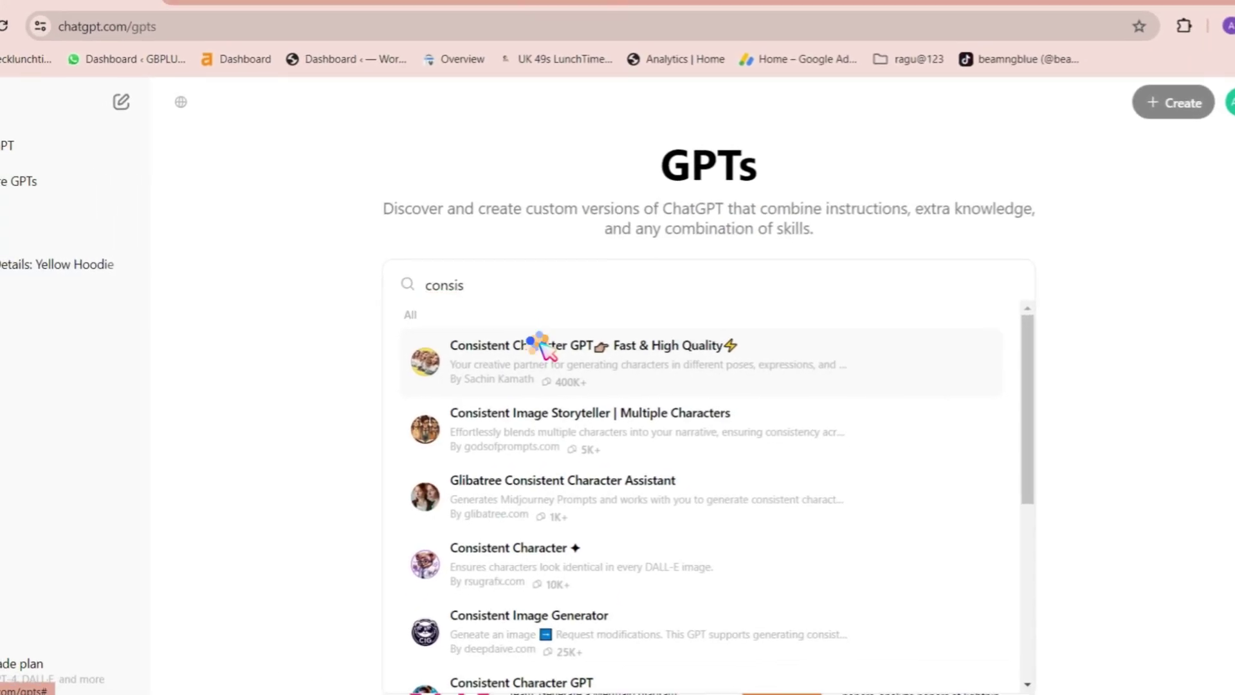
scroll(579, 336, down, 5)
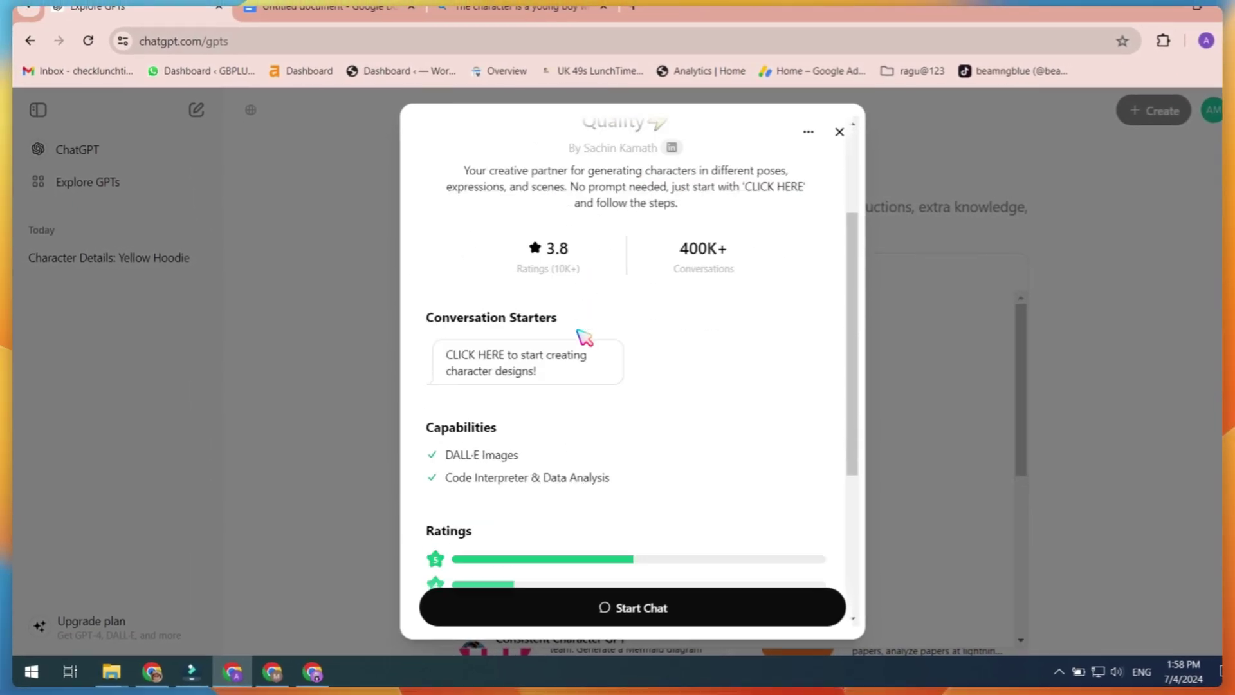
- Greet the Consistent Character GPT with 'Hi' and answer its opening questions about the character
click(642, 606)
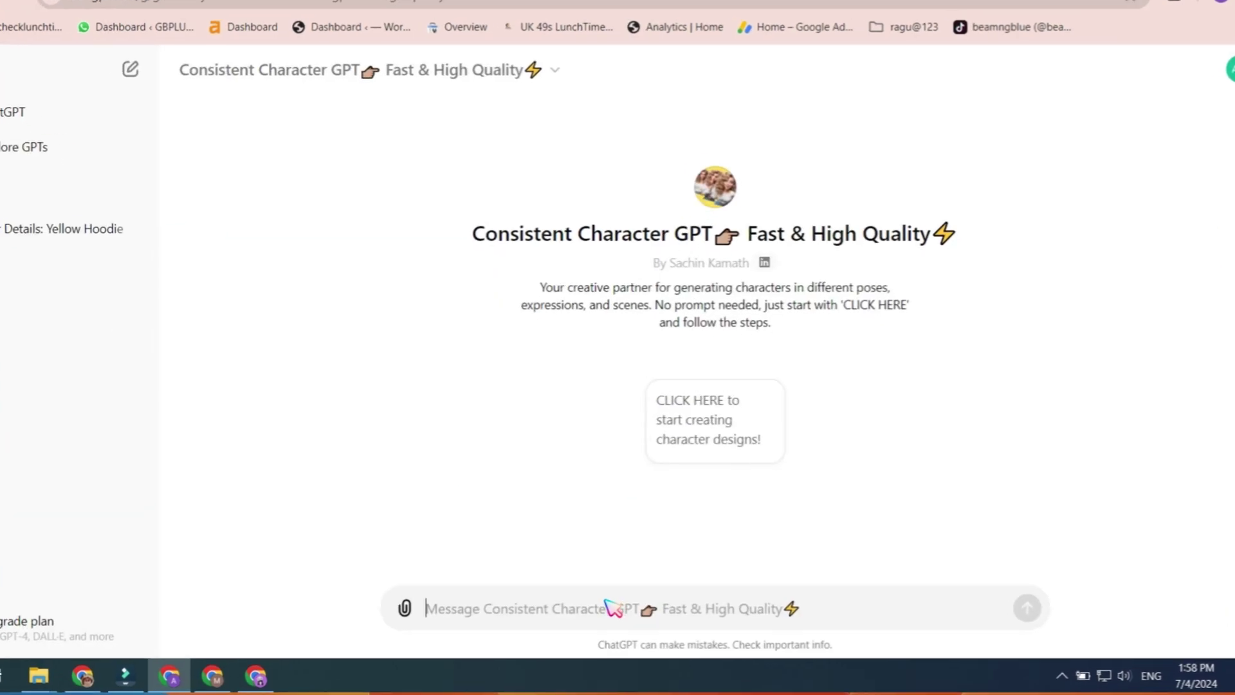
text(Hi)
key(Return)
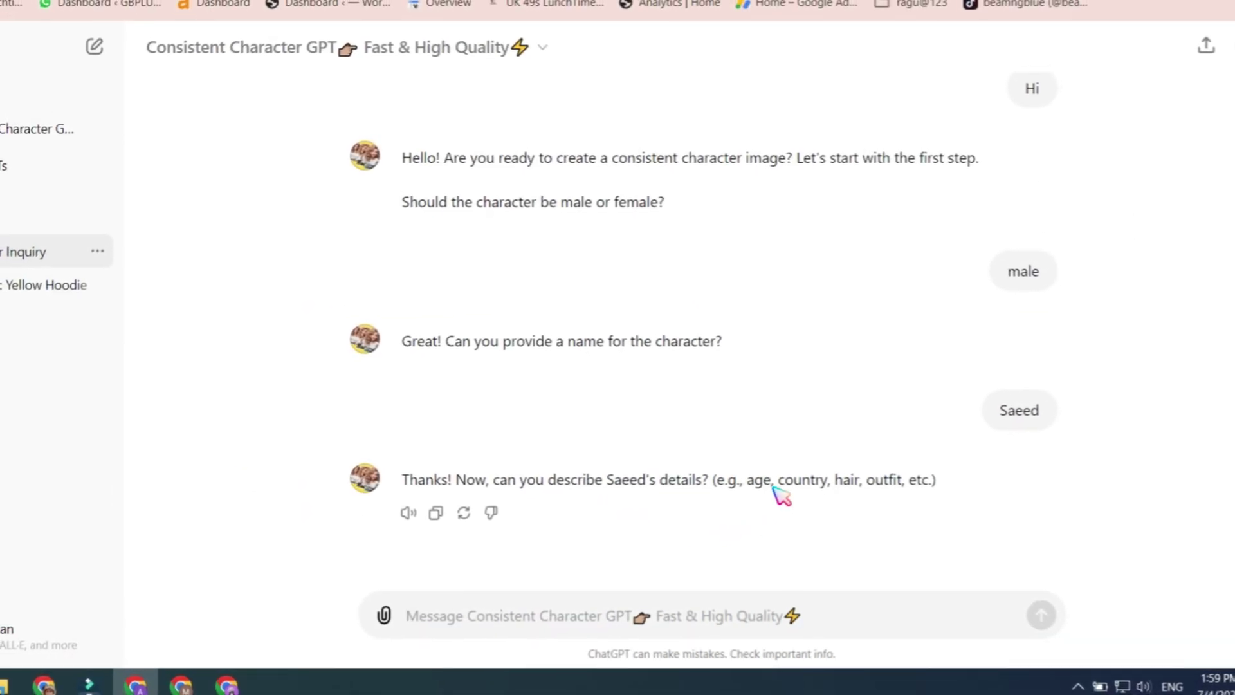
double_click(797, 481)
click(891, 480)
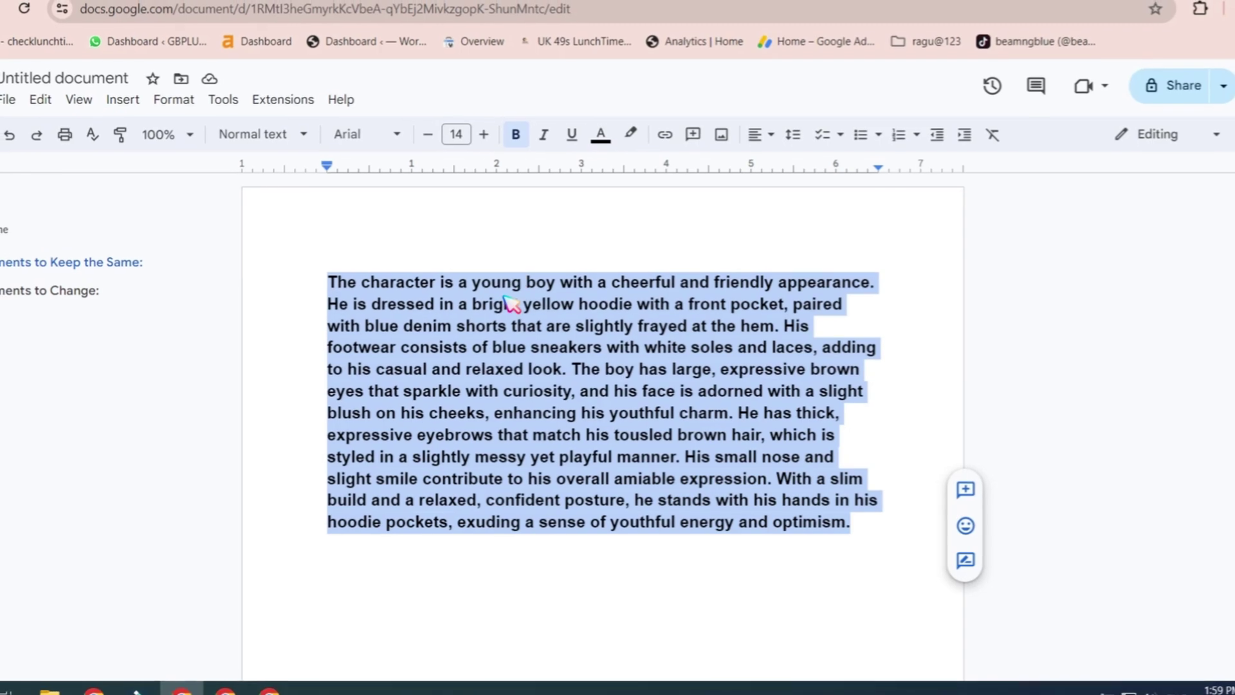
- Copy the yellow-hoodie character description from Google Docs and send it to the GPT
right_click(508, 302)
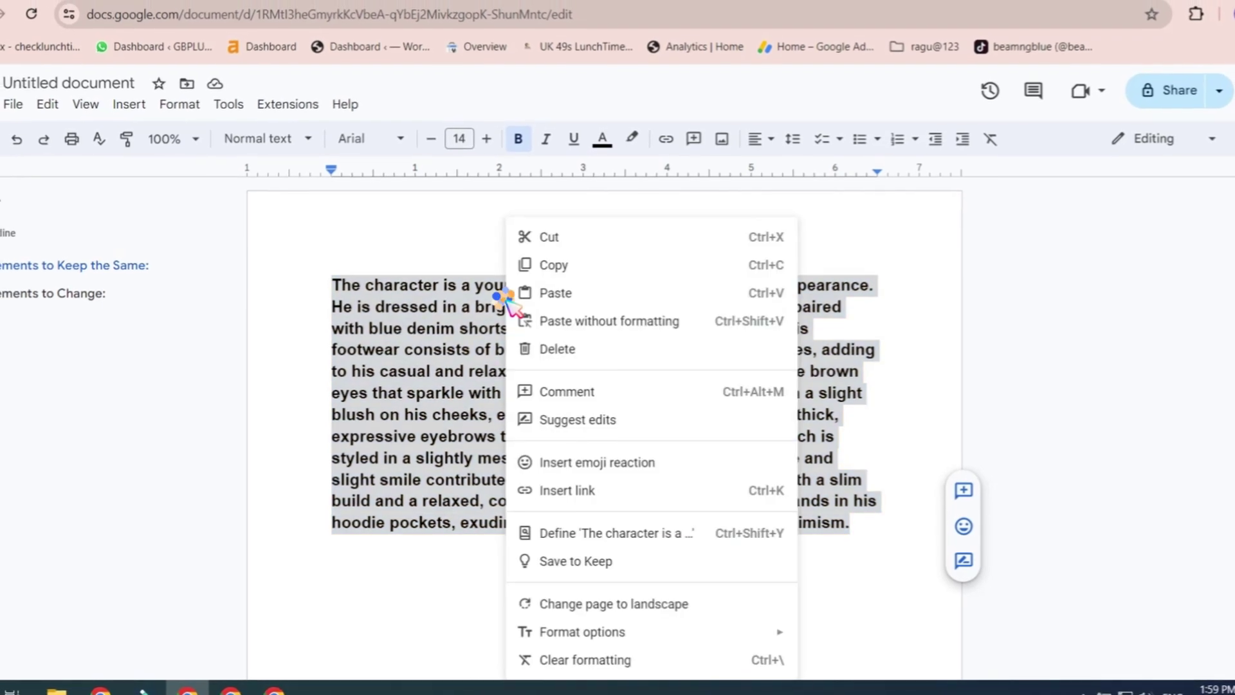
click(553, 264)
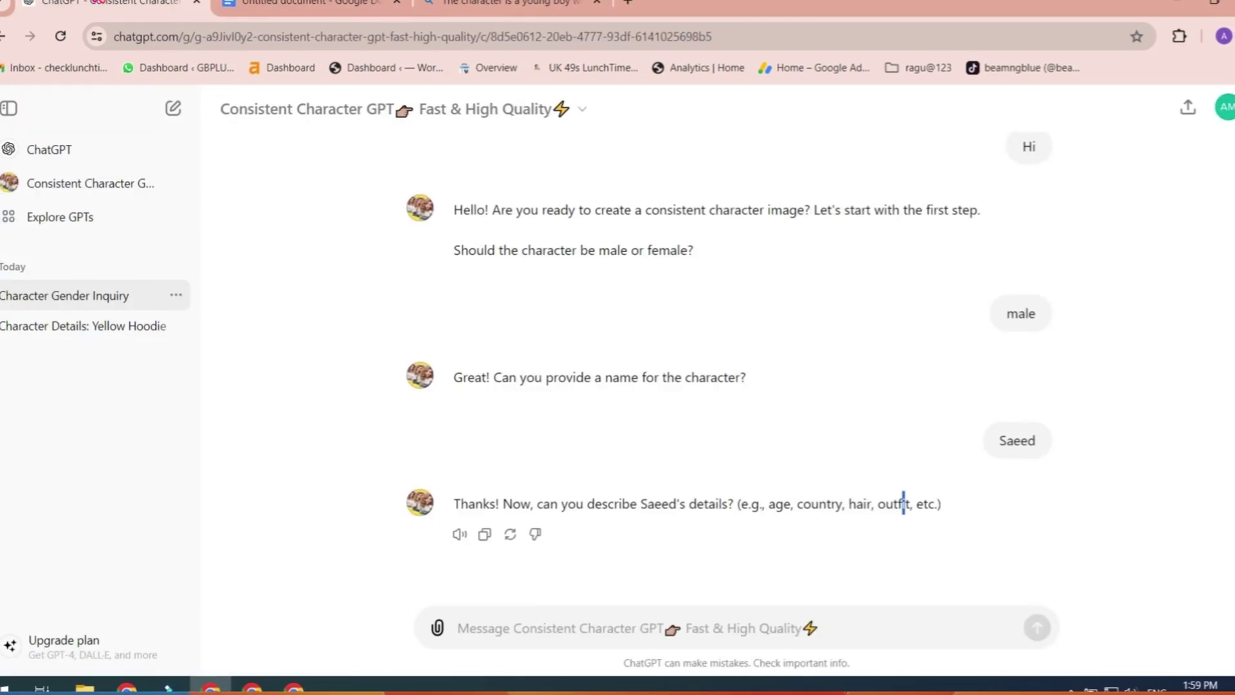
click(489, 620)
key(ctrl+v)
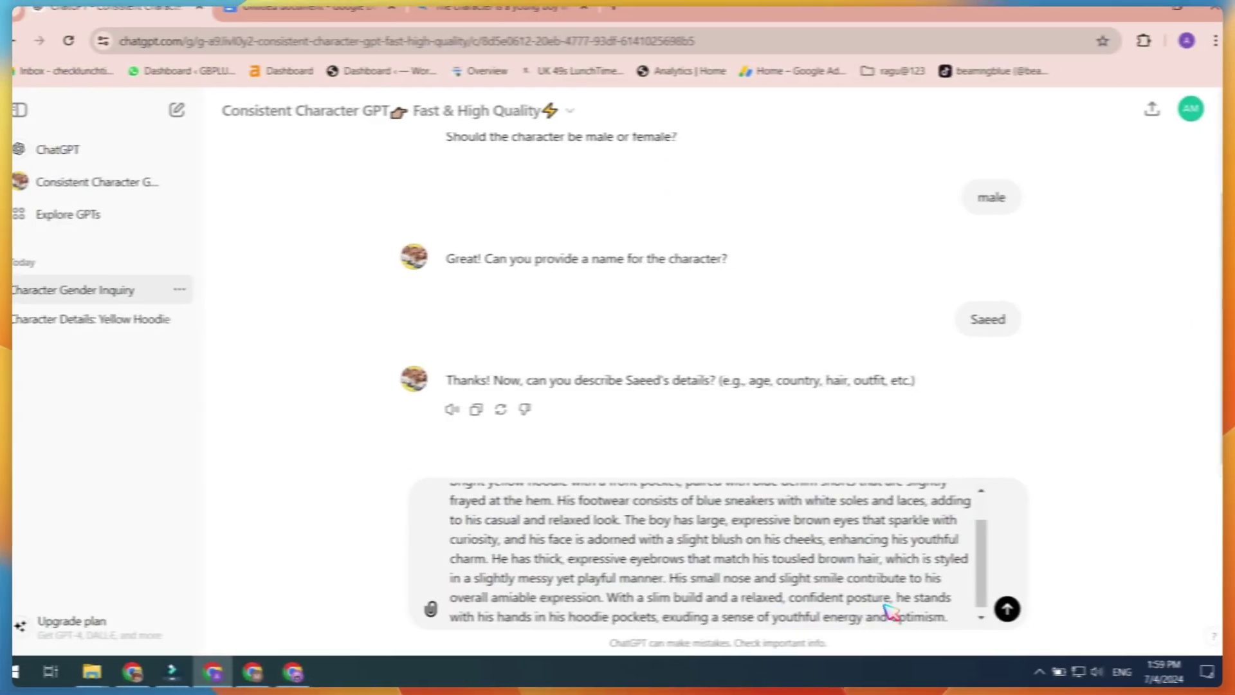
click(1006, 609)
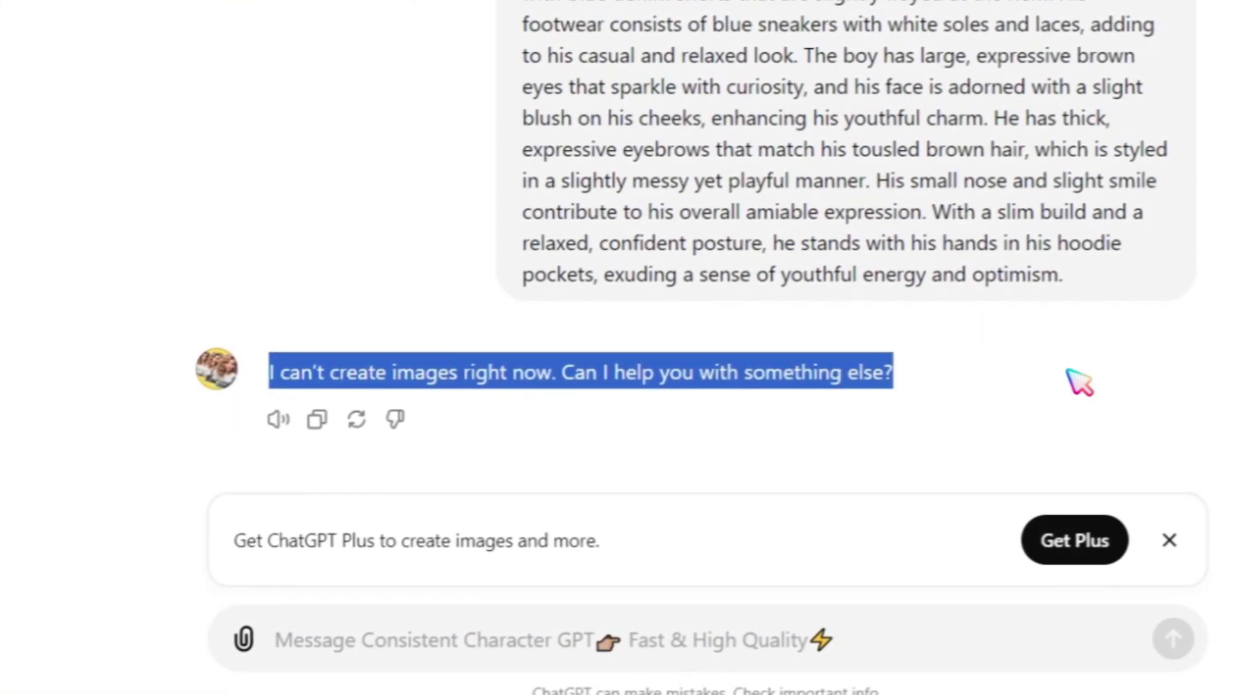
- Ask the GPT 'Ok just write image prompt only' and select the long prompt it returns
click(579, 643)
text(Ok just write image prompt only)
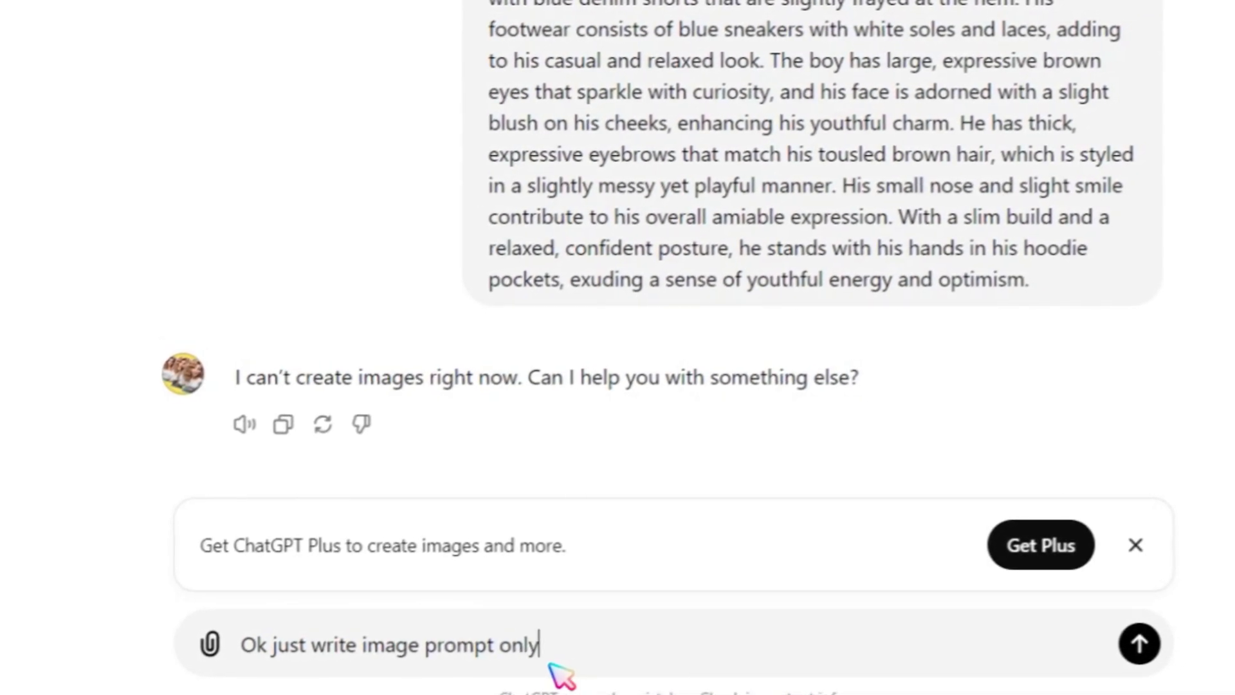
key(Return)
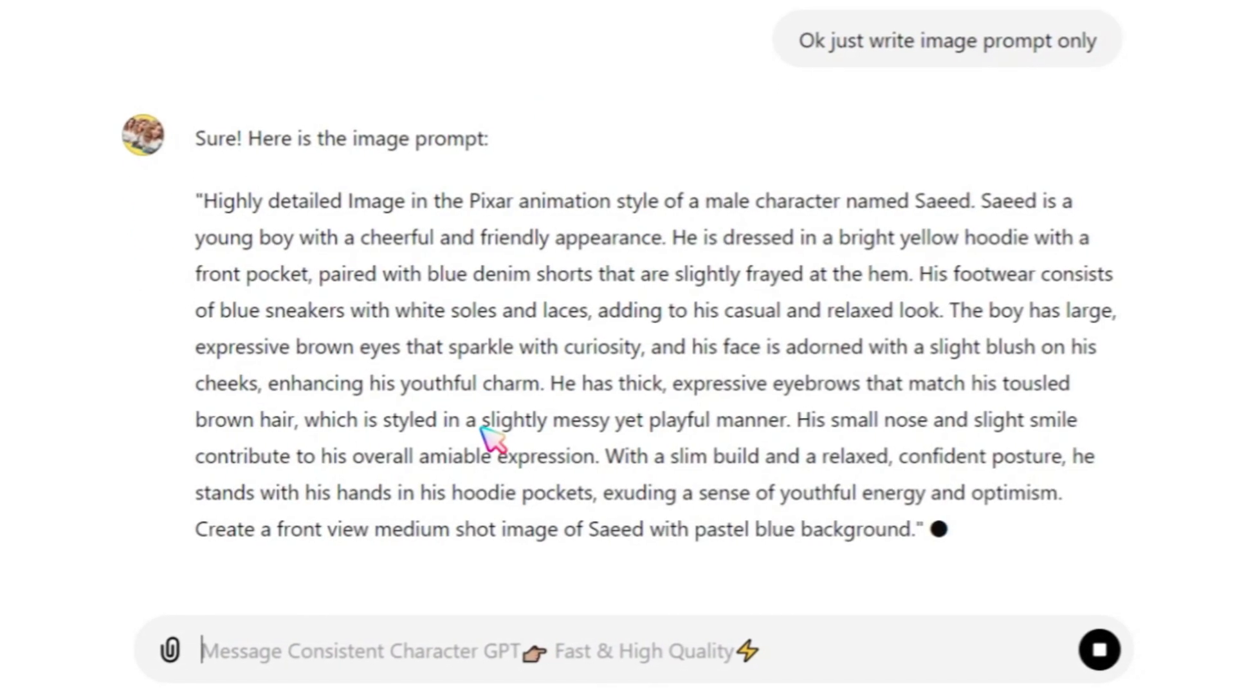
drag(193, 122, 819, 474)
drag(910, 459, 231, 130)
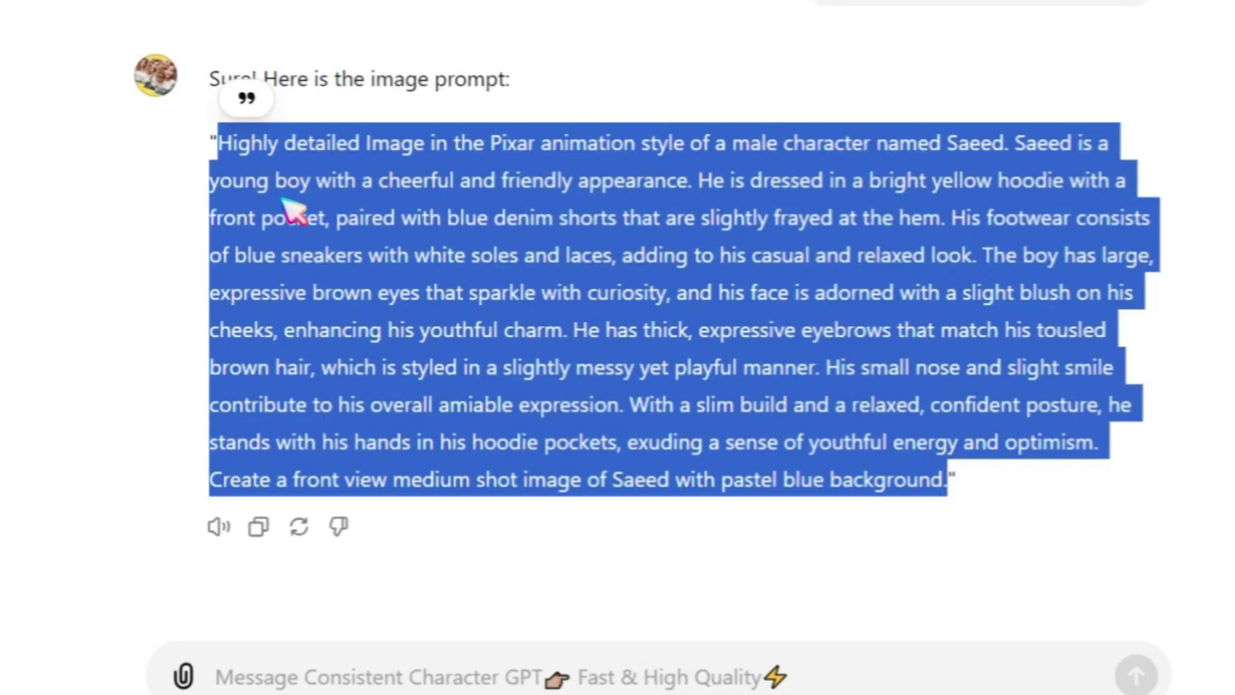
- Request a short image prompt instead and copy the Pixar-style reply
click(393, 687)
text(i need short image fo)
text(ompt)
key(Return)
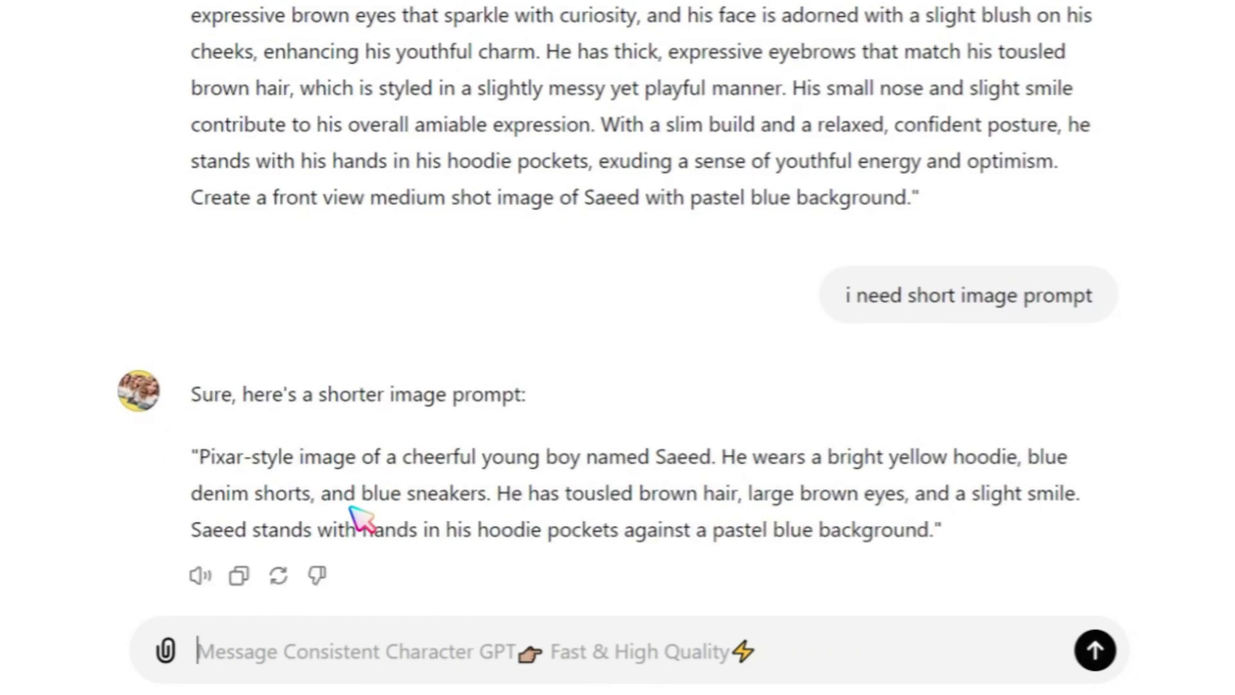
drag(201, 390, 933, 471)
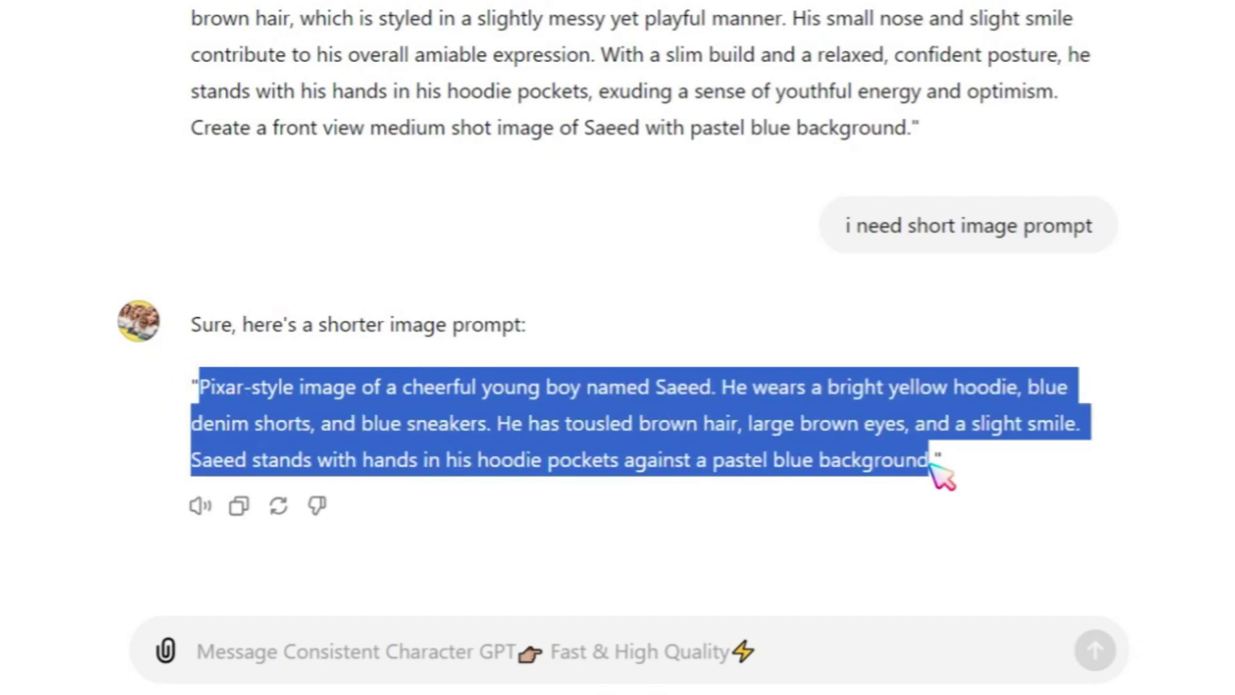
right_click(820, 434)
click(557, 122)
click(514, 23)
- Paste the short prompt into Bing Image Creator and create images
click(298, 199)
key(ctrl+v)
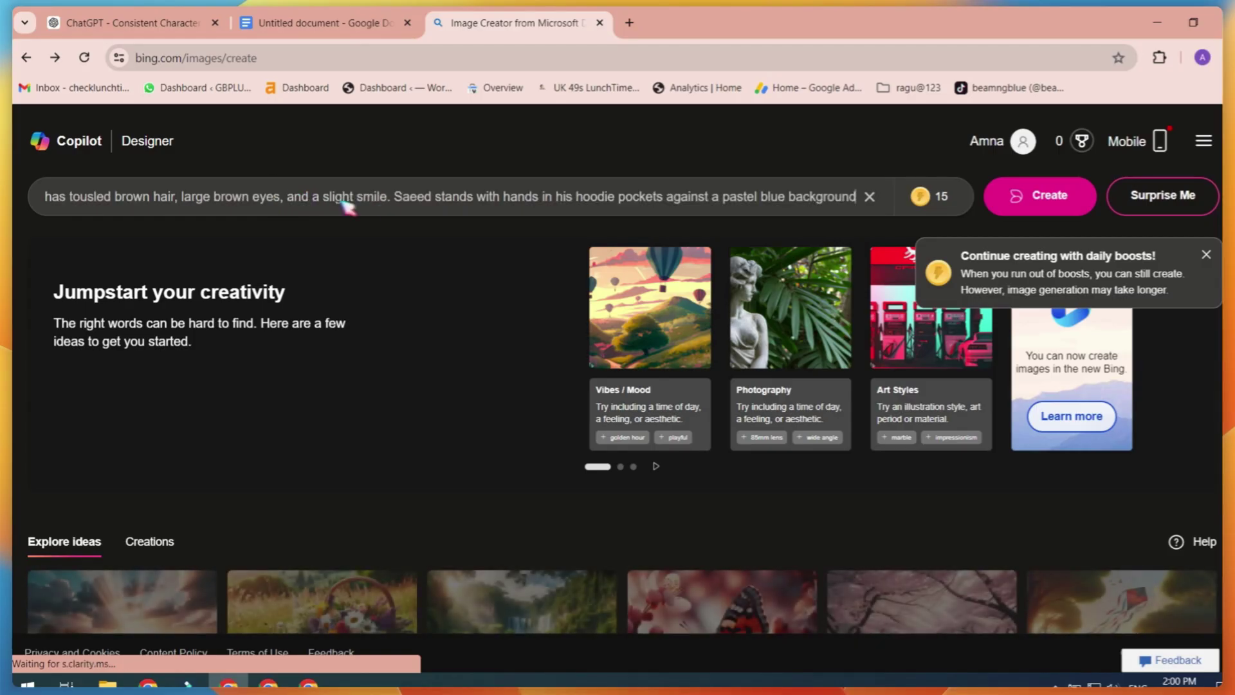
click(1040, 195)
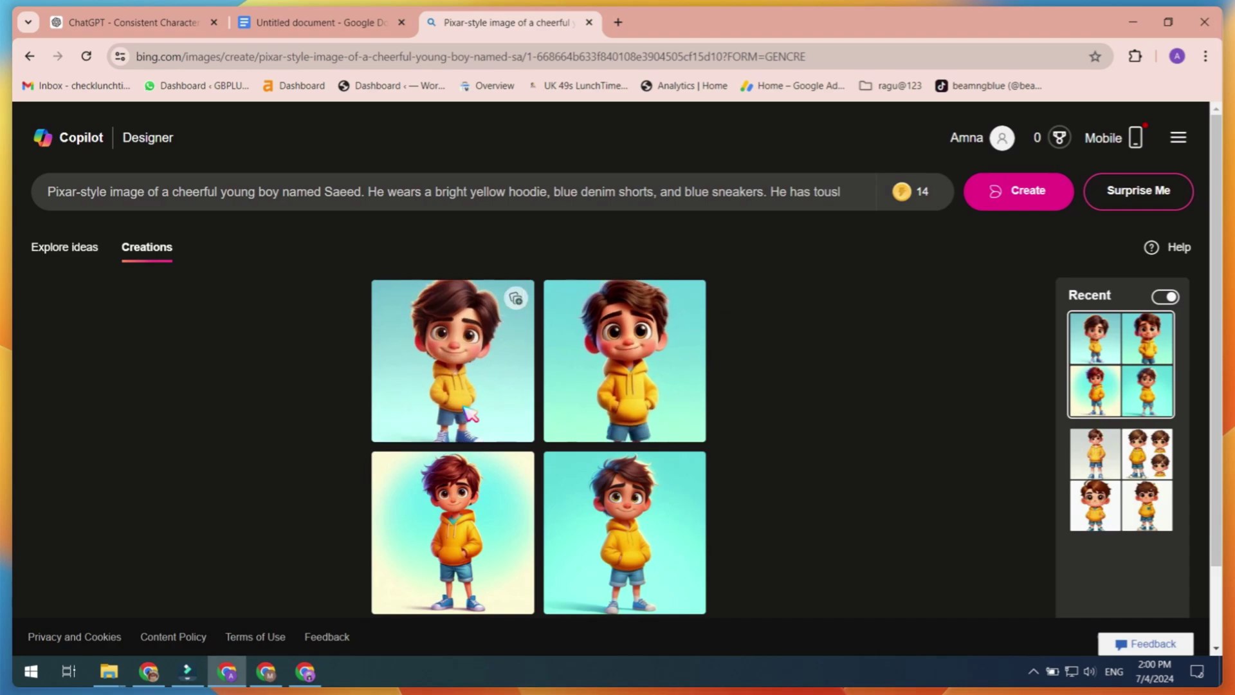
- Browse the four Pixar-style results, then select the Actions item in the Docs checklist
click(461, 404)
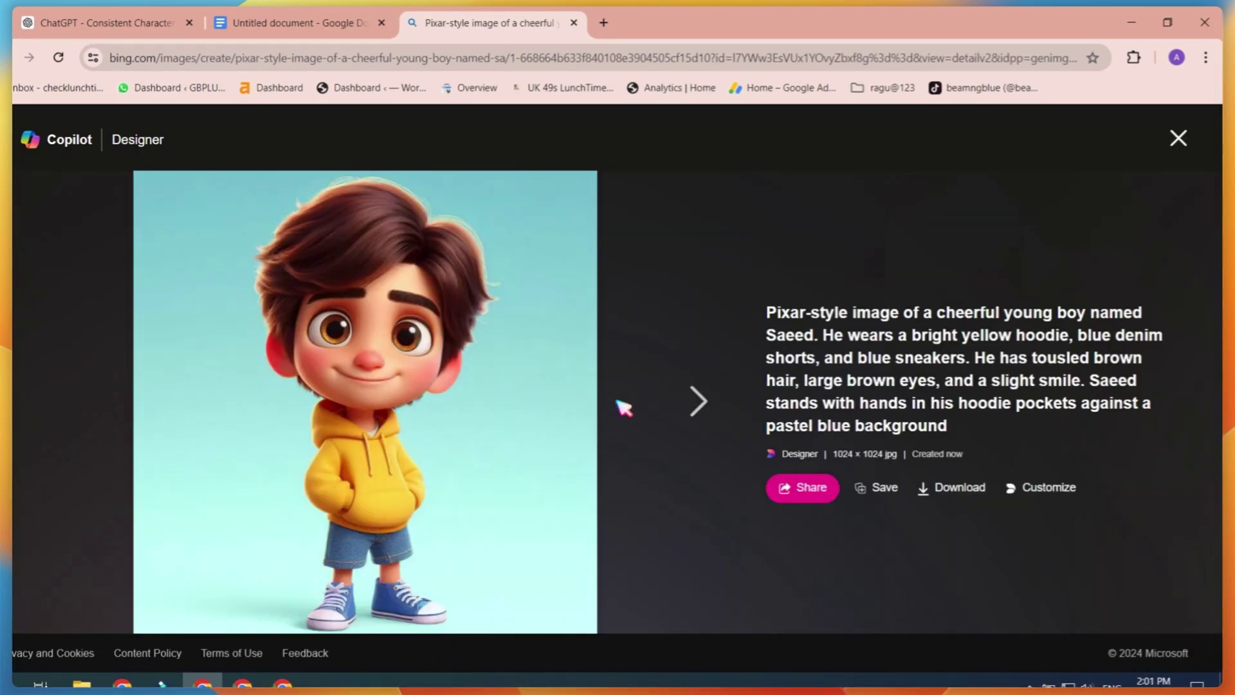
click(703, 396)
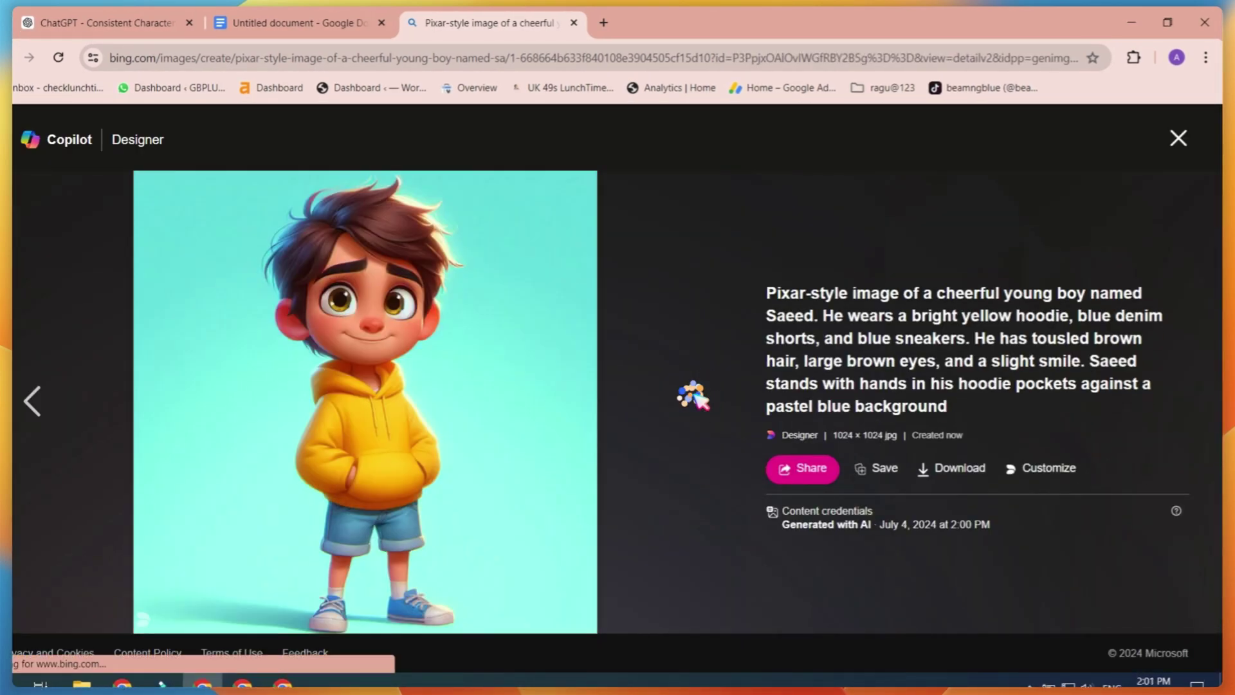
click(1178, 138)
click(299, 22)
drag(376, 499, 435, 499)
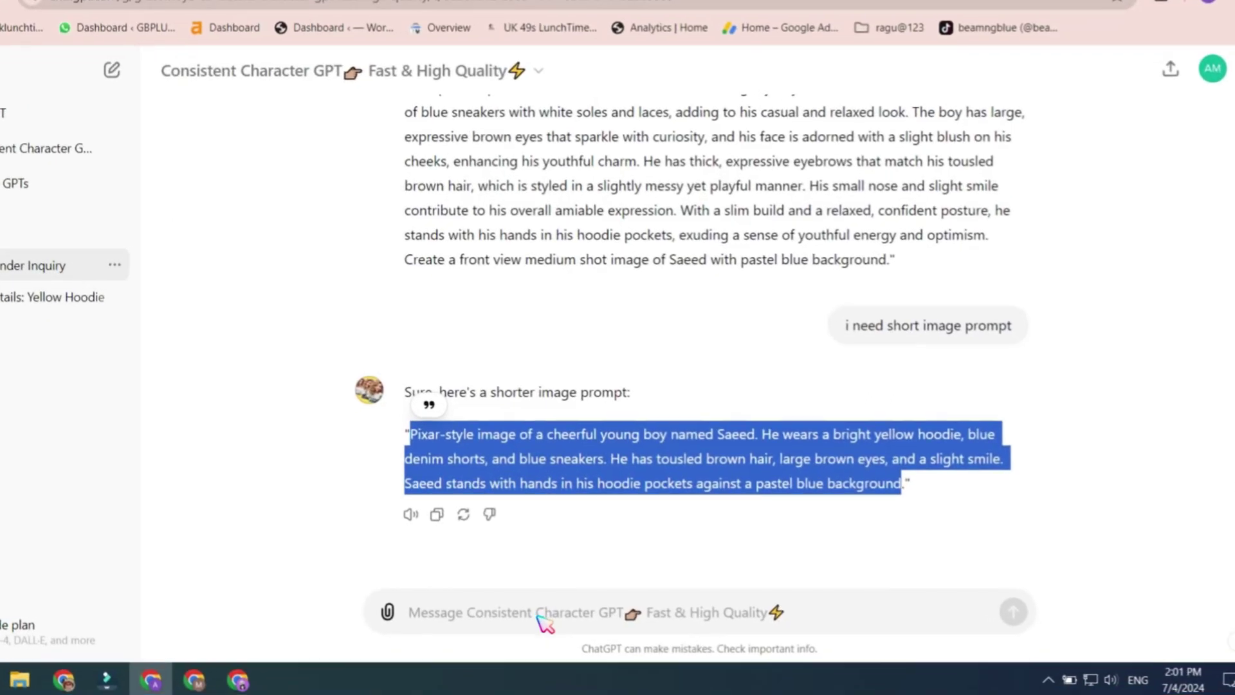
- Ask for a 'he is running from street dogs' prompt, copy it, and generate images in Bing
click(538, 619)
text(he is running from str)
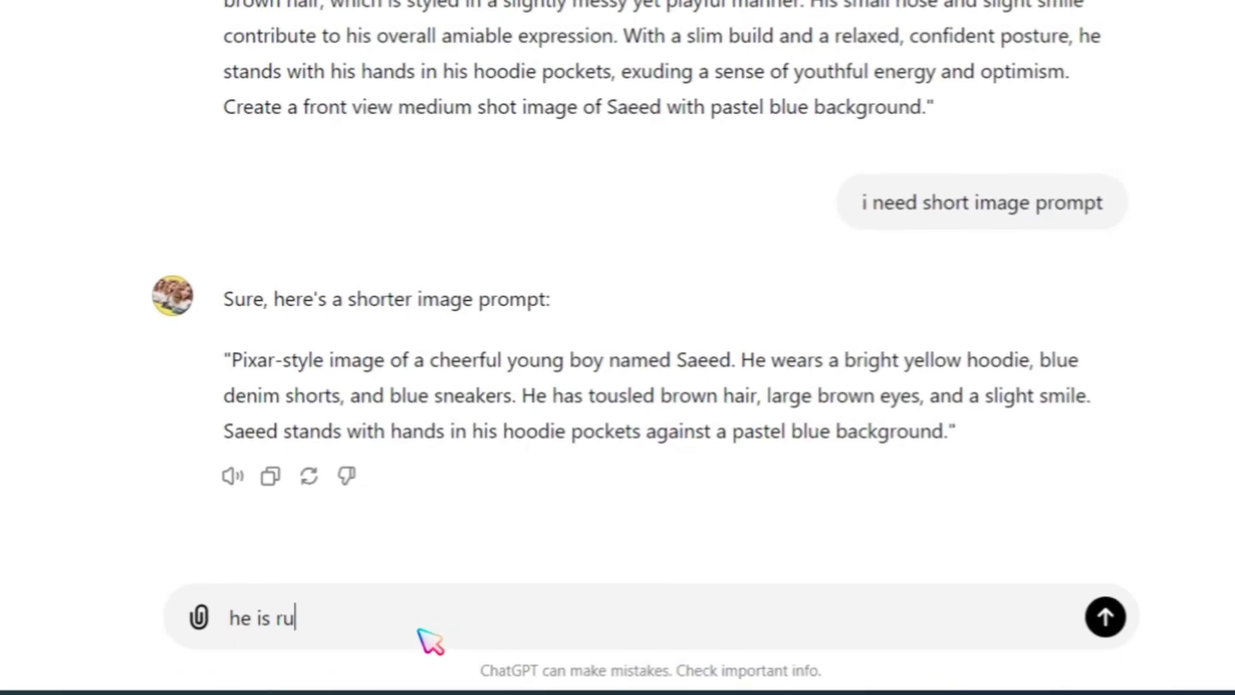
text(eet dogs)
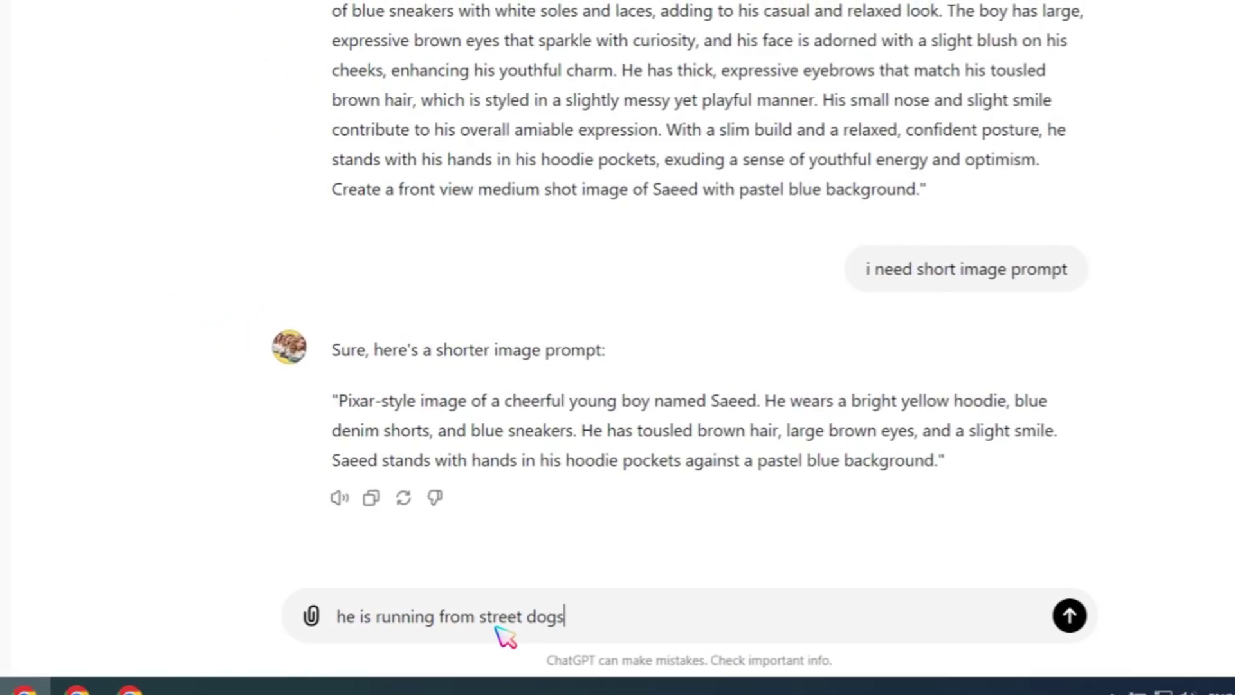
key(Return)
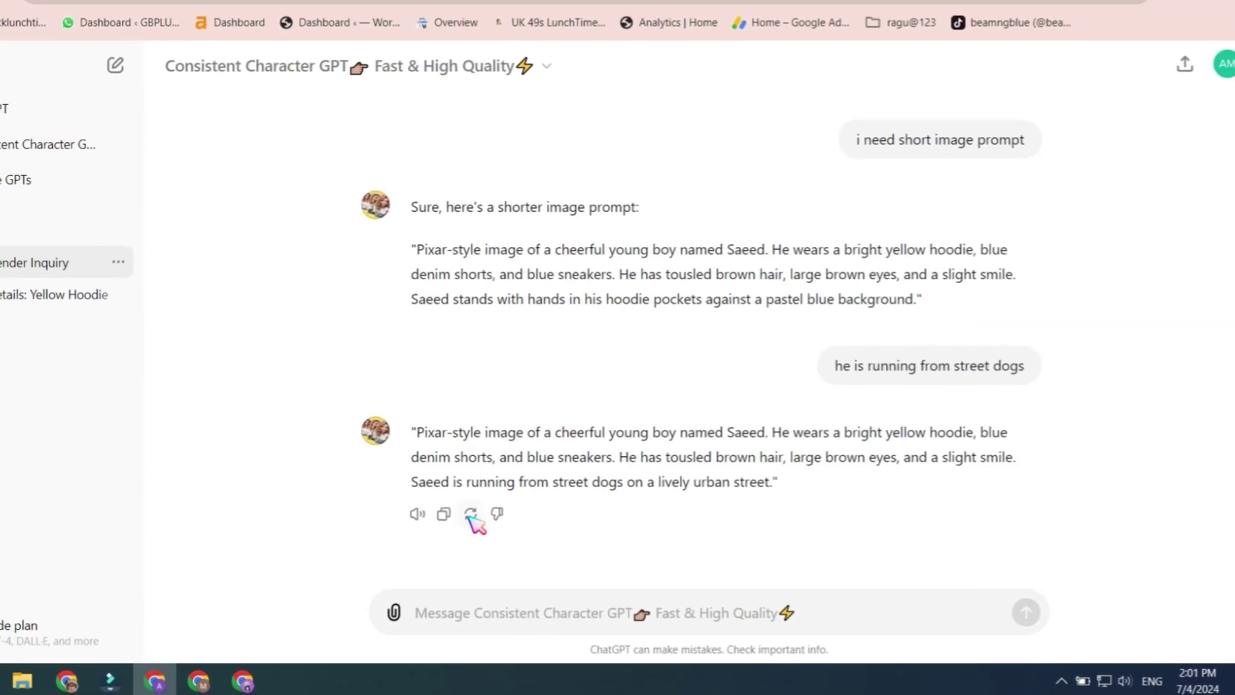
click(435, 560)
click(479, 2)
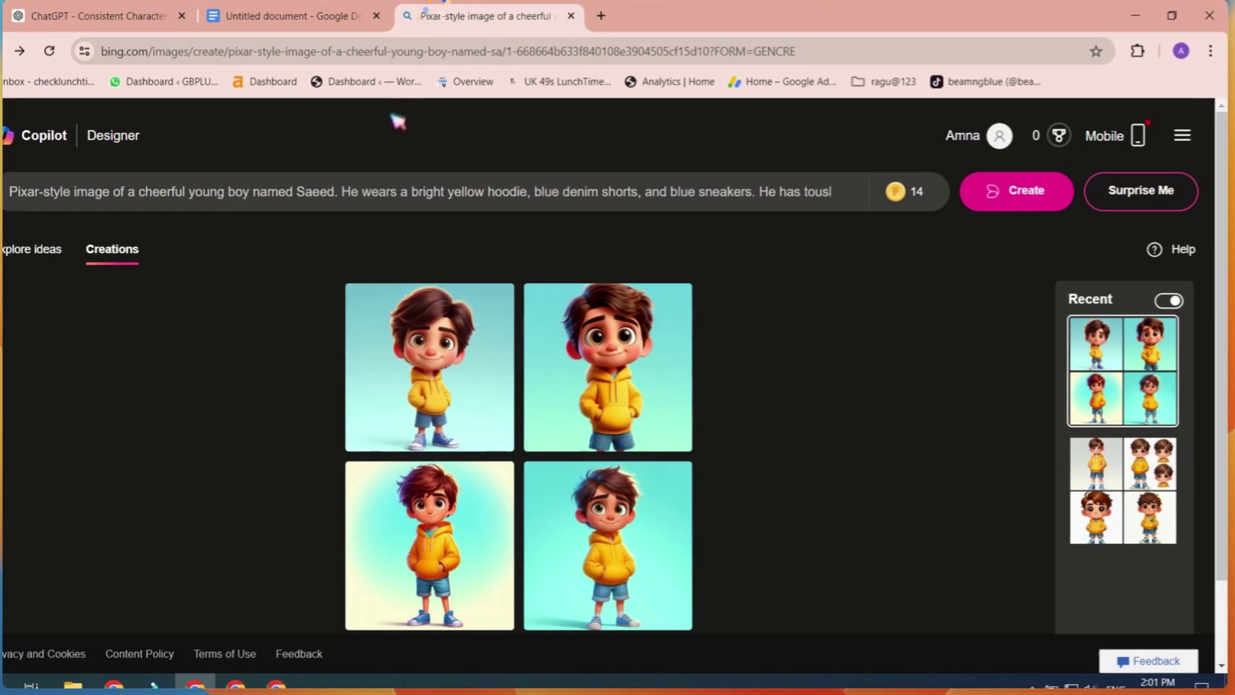
key(Return)
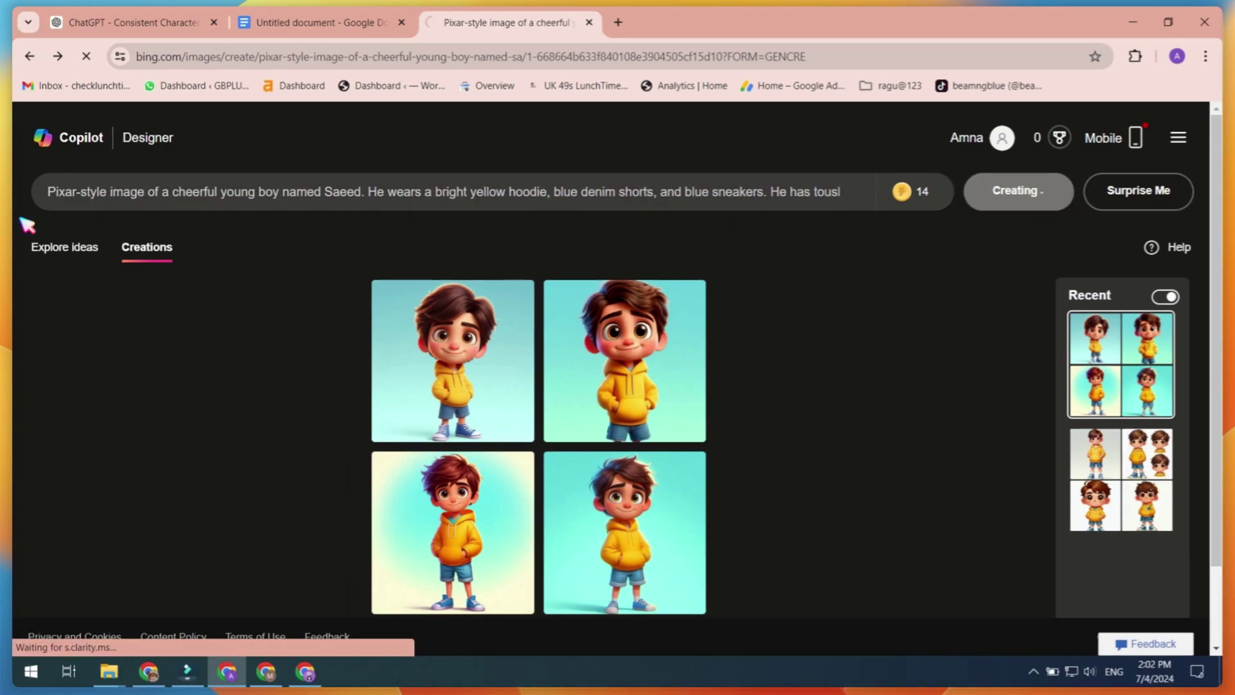